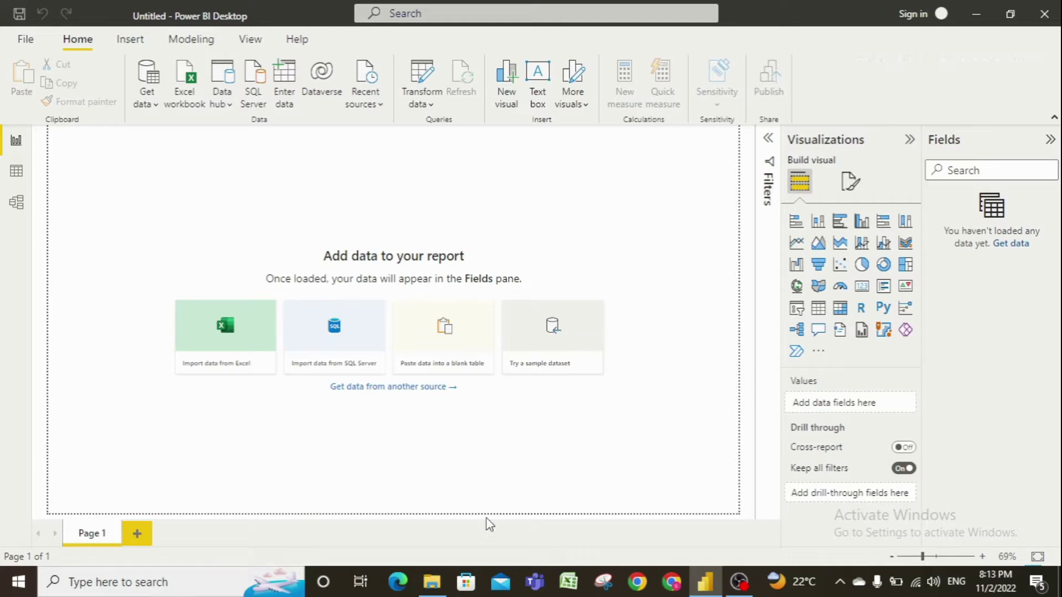
Step: Open the 2013 workbook from the Sales Data folder and check the Row ID column down to its last record
click(435, 583)
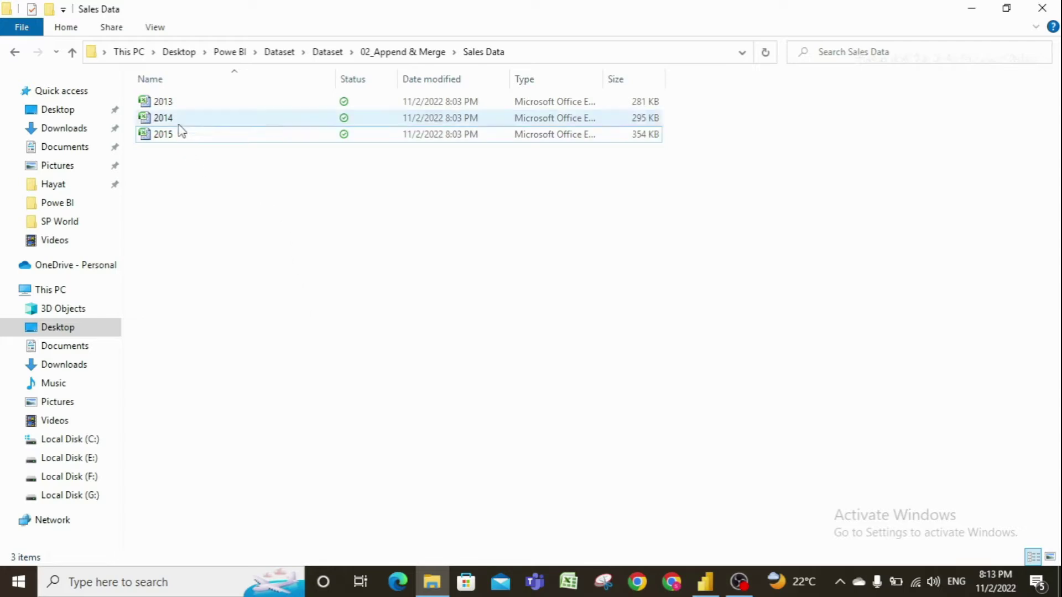
double_click(177, 107)
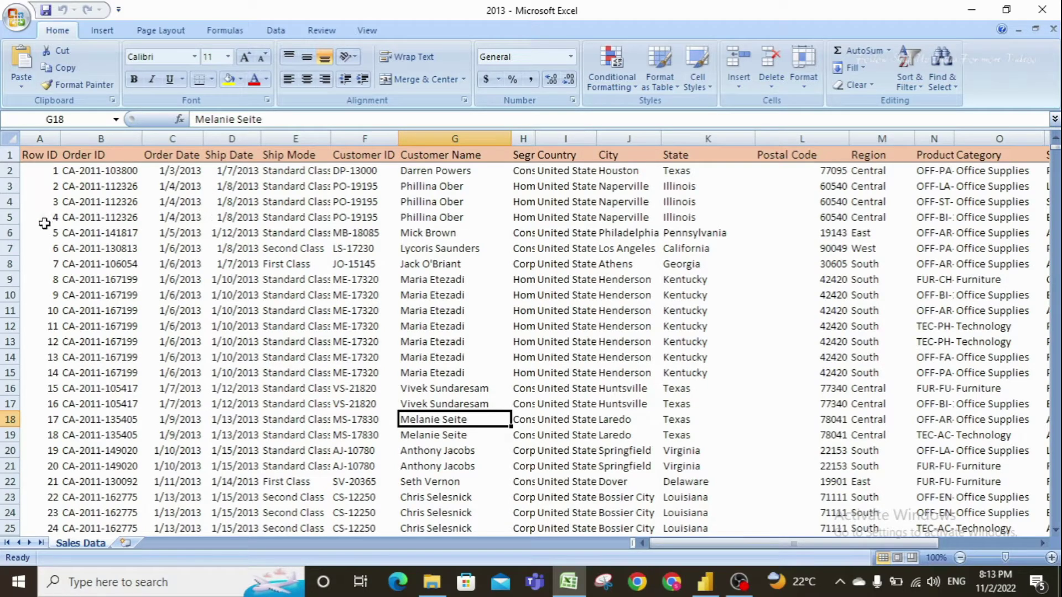
click(44, 168)
key(ctrl+shift+Down)
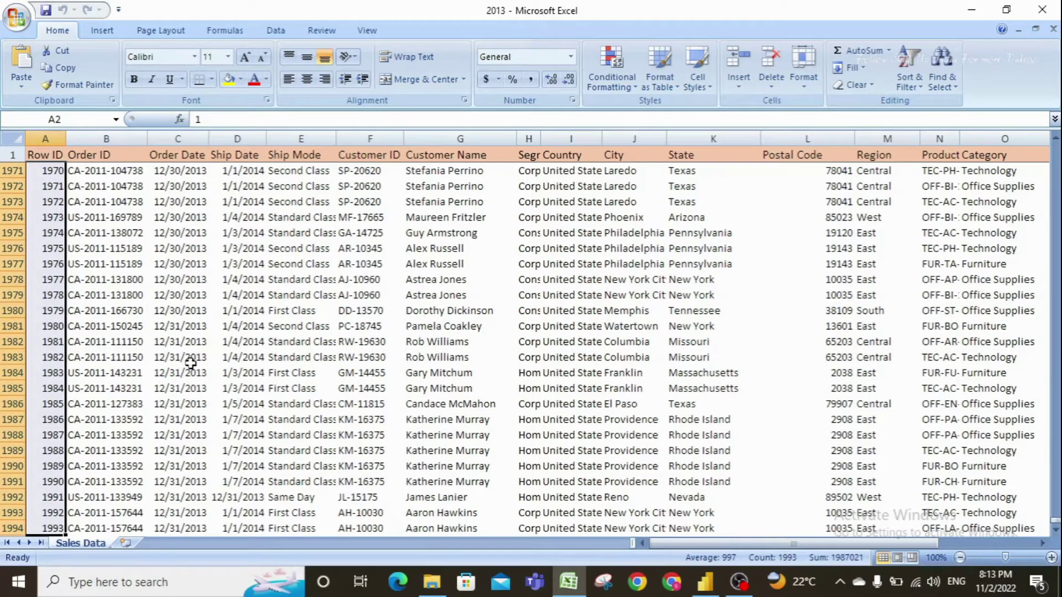
click(153, 224)
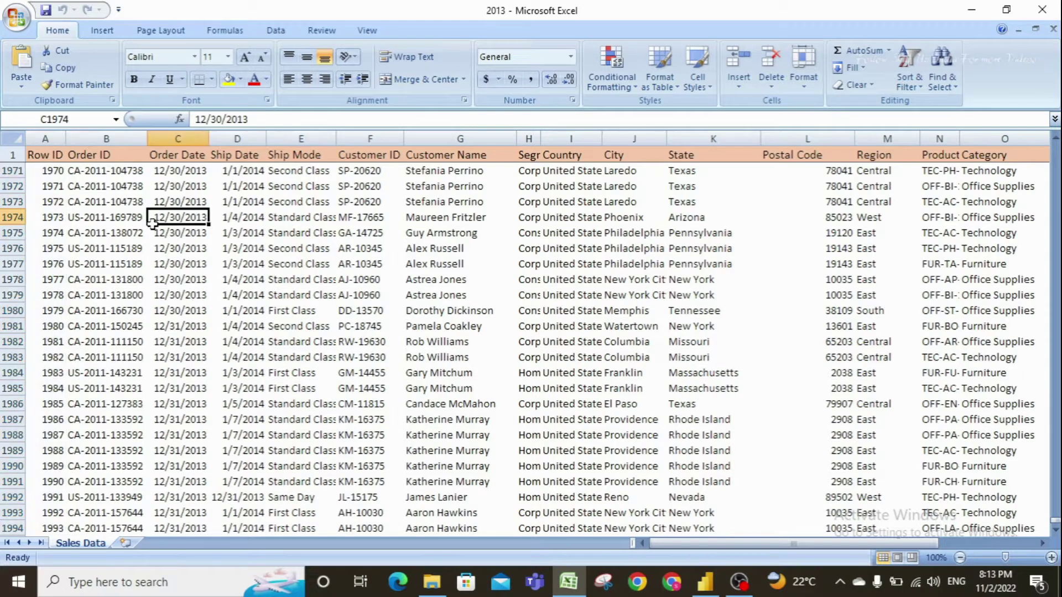
Step: Examine the header row and the remaining columns of the 2013 sales sheet, including Order ID and Order Date
click(12, 154)
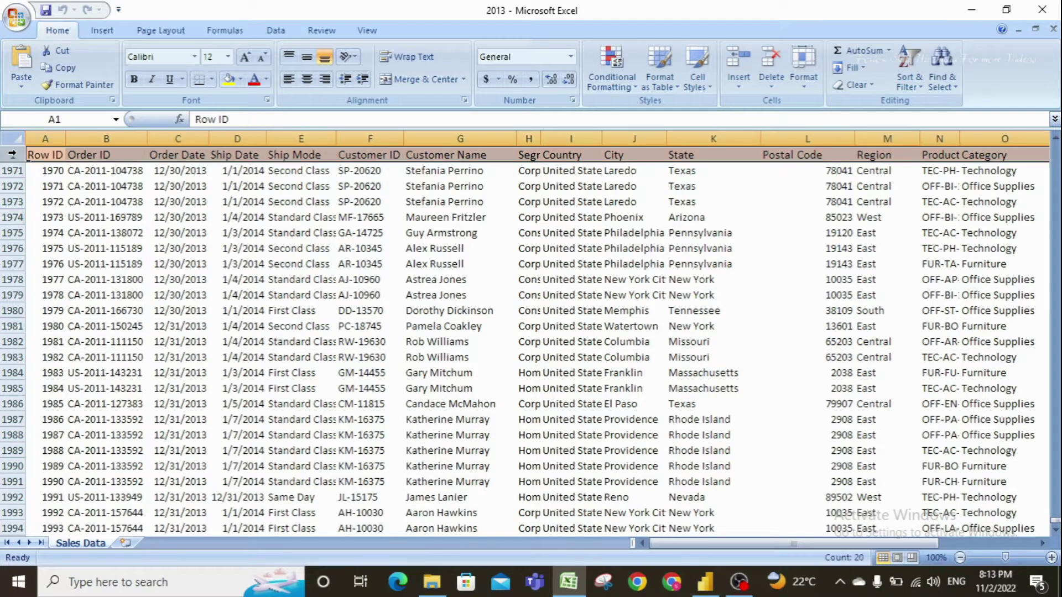
click(109, 230)
click(95, 153)
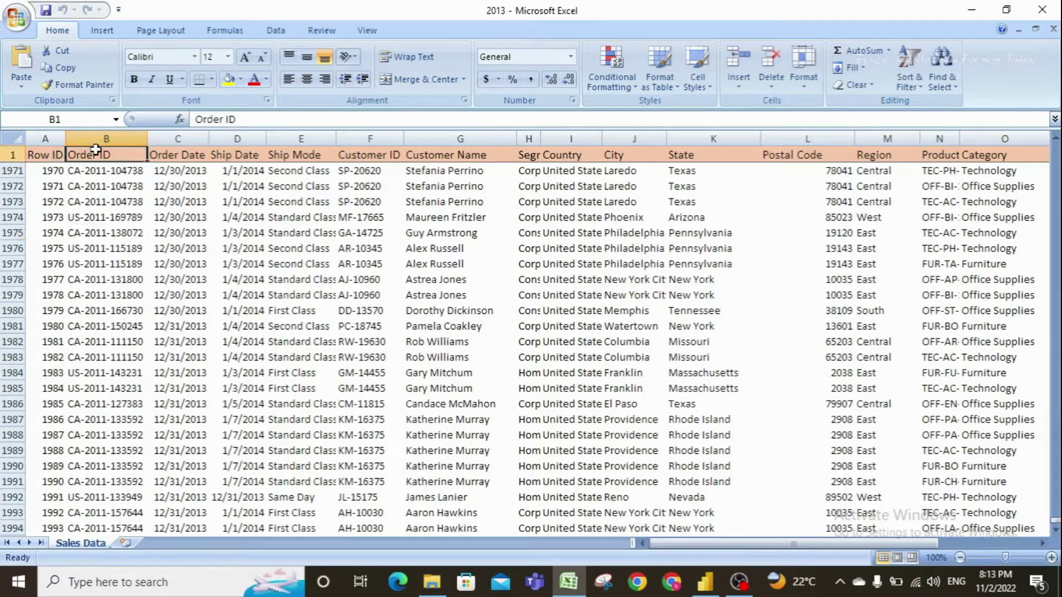
click(185, 154)
scroll(290, 235, down, 2)
scroll(299, 252, up, 3)
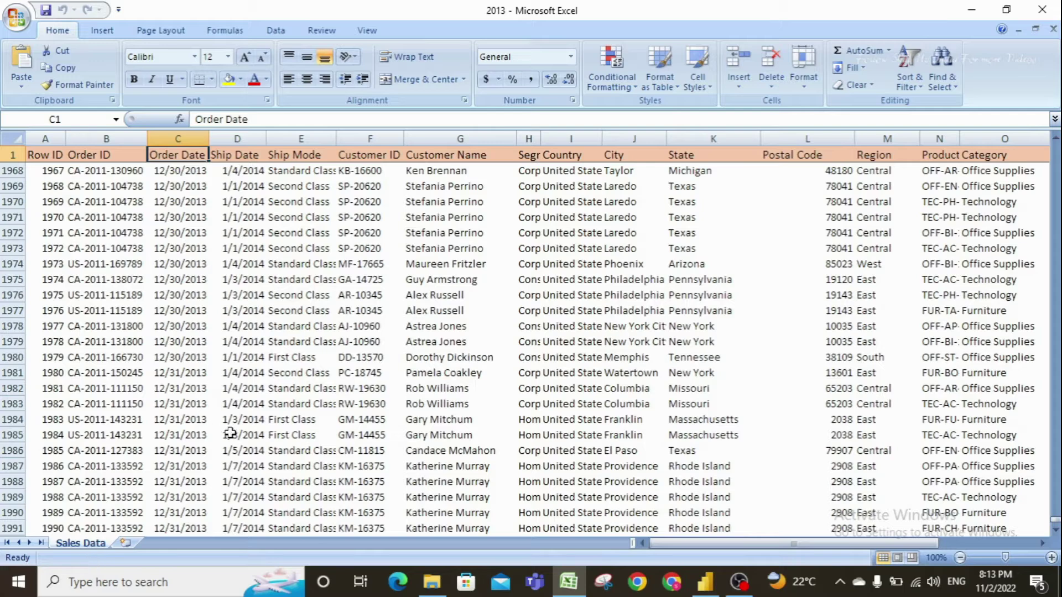
scroll(602, 307, up, 3)
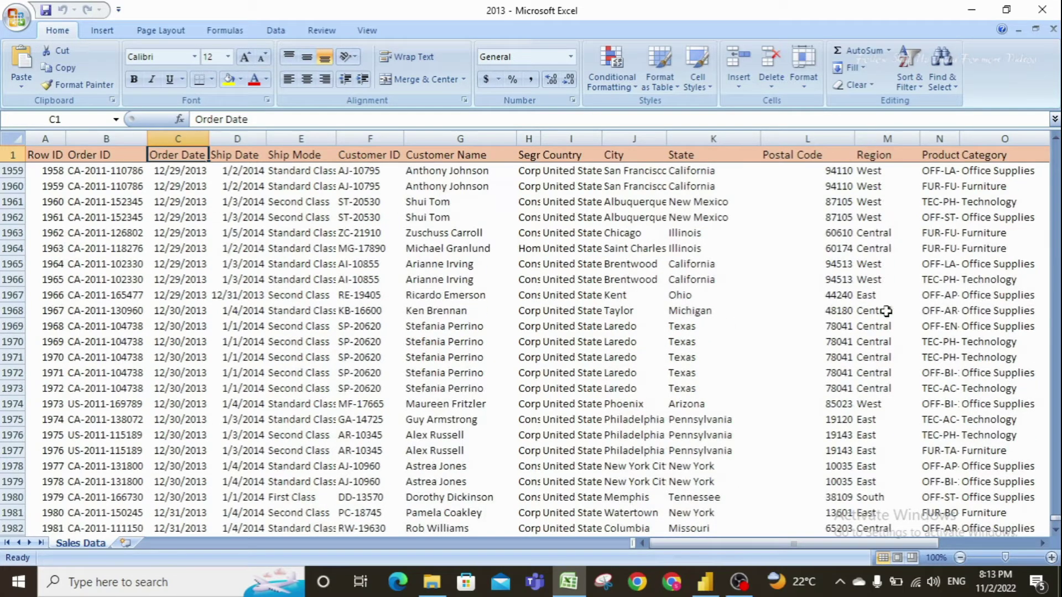
drag(788, 535, 854, 539)
click(972, 9)
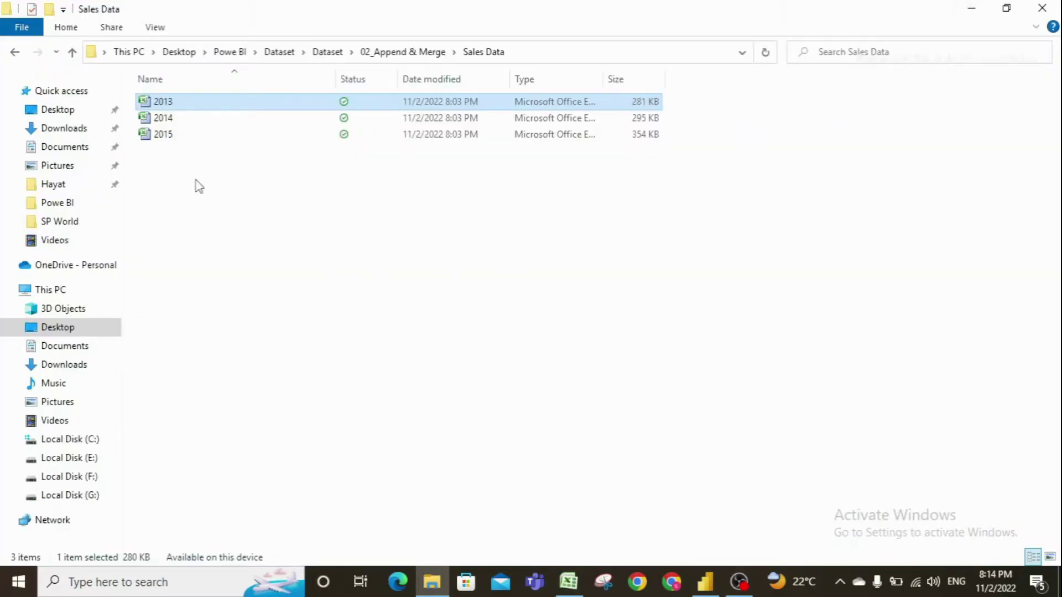
Step: Open the 2014 workbook, compare its column layout with the 2013 workbook, and close both
double_click(170, 119)
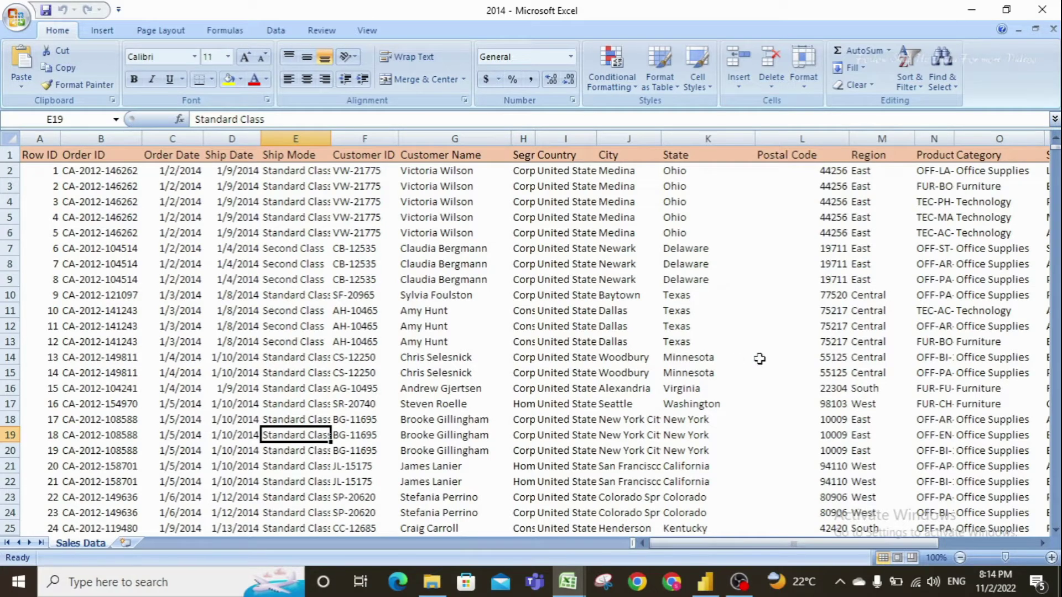
key(ctrl+Tab)
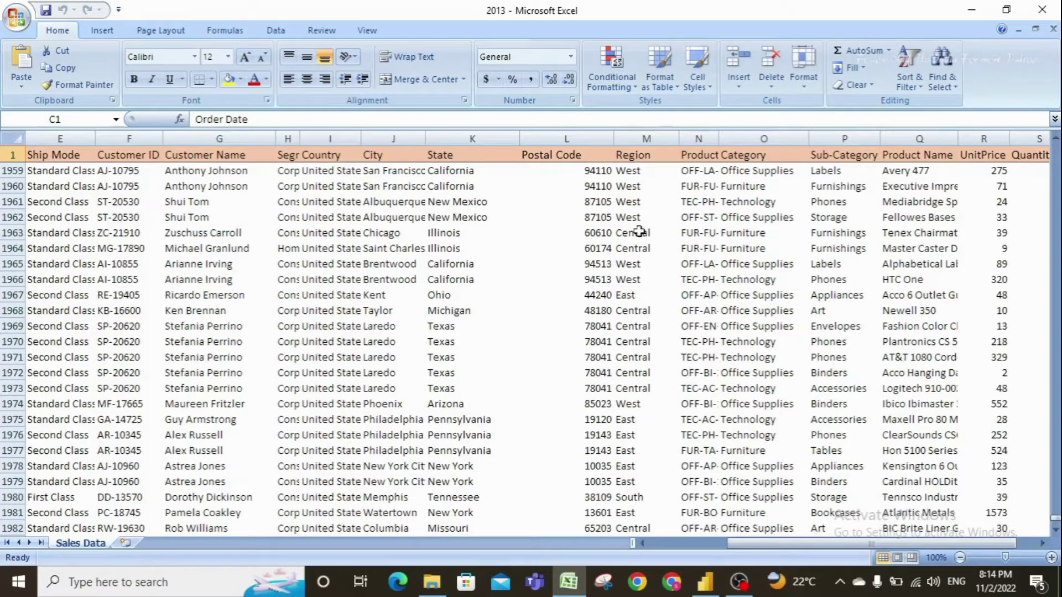
click(1042, 9)
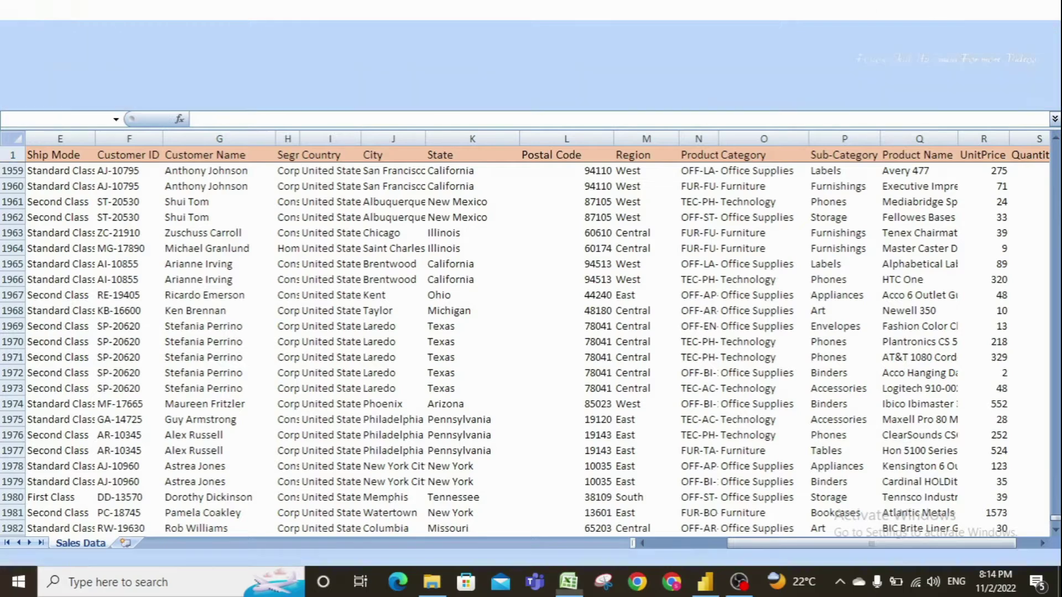
click(734, 316)
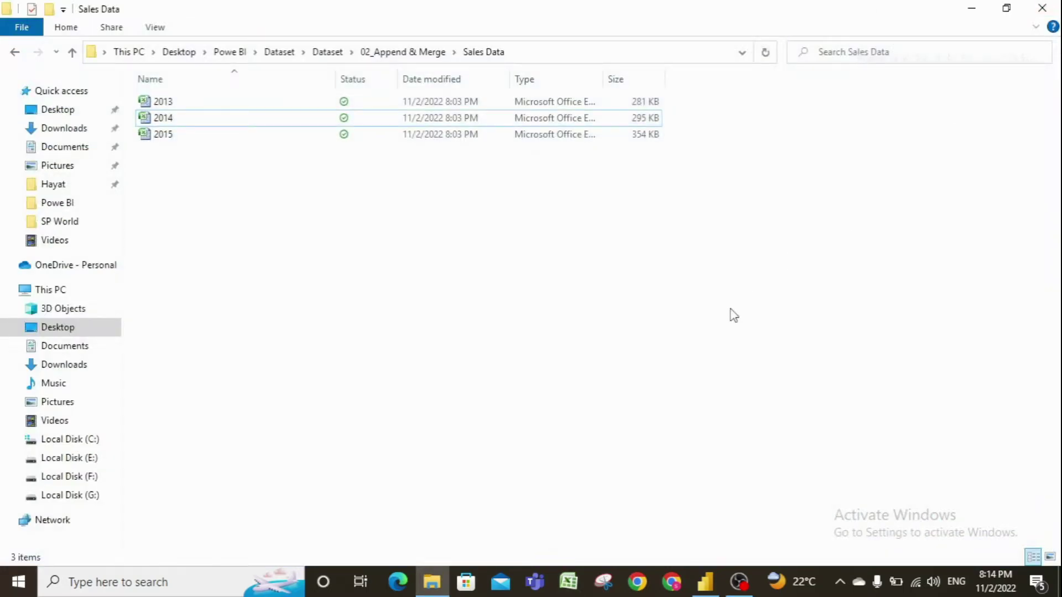
Step: Switch to Power BI Desktop and connect to a Folder data source using the path of 02_Append & Merge\Sales Data
click(705, 582)
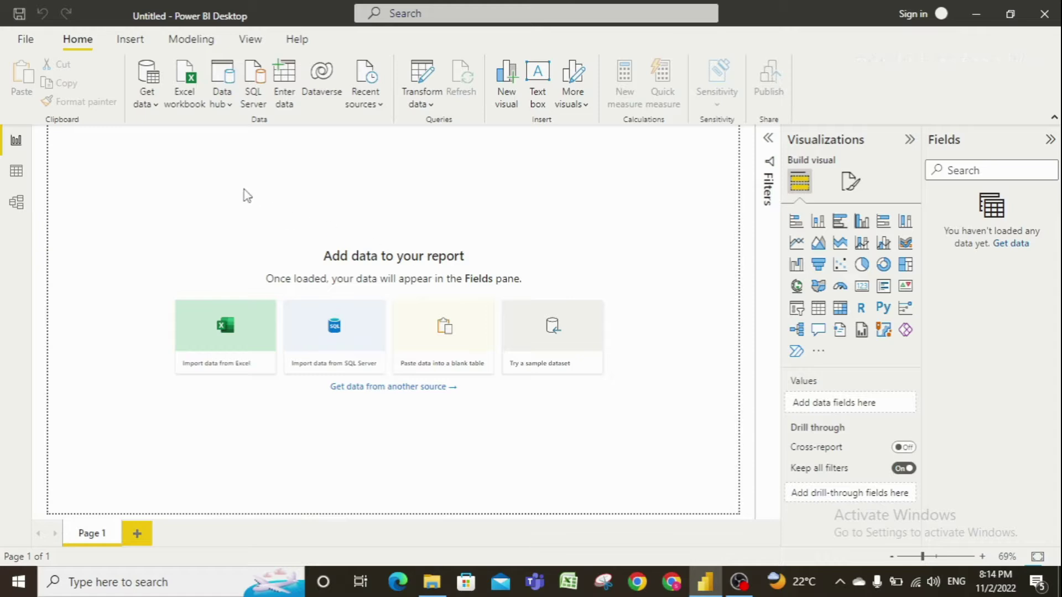
click(157, 109)
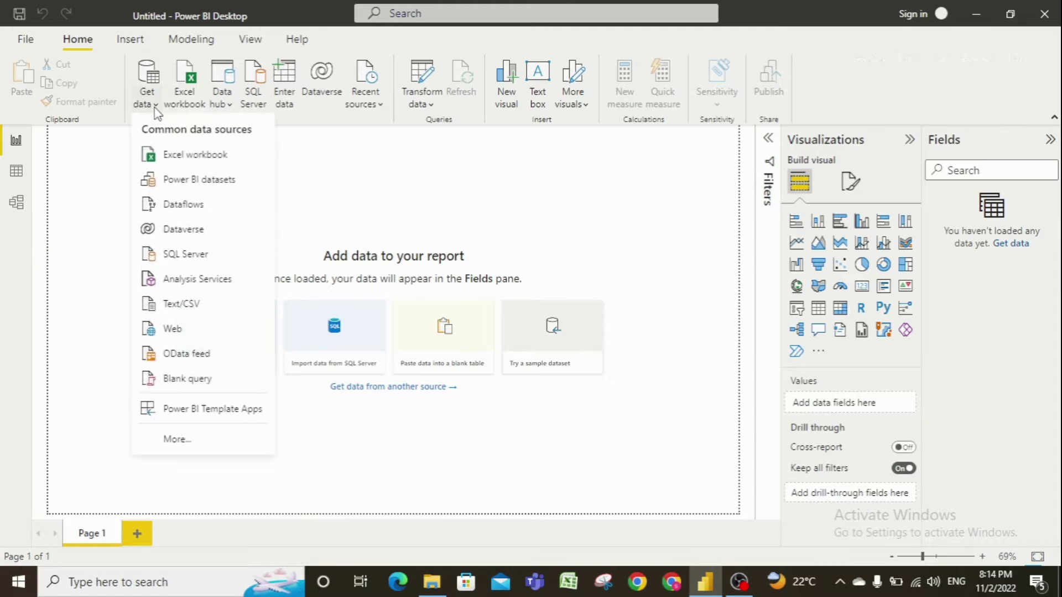
click(176, 440)
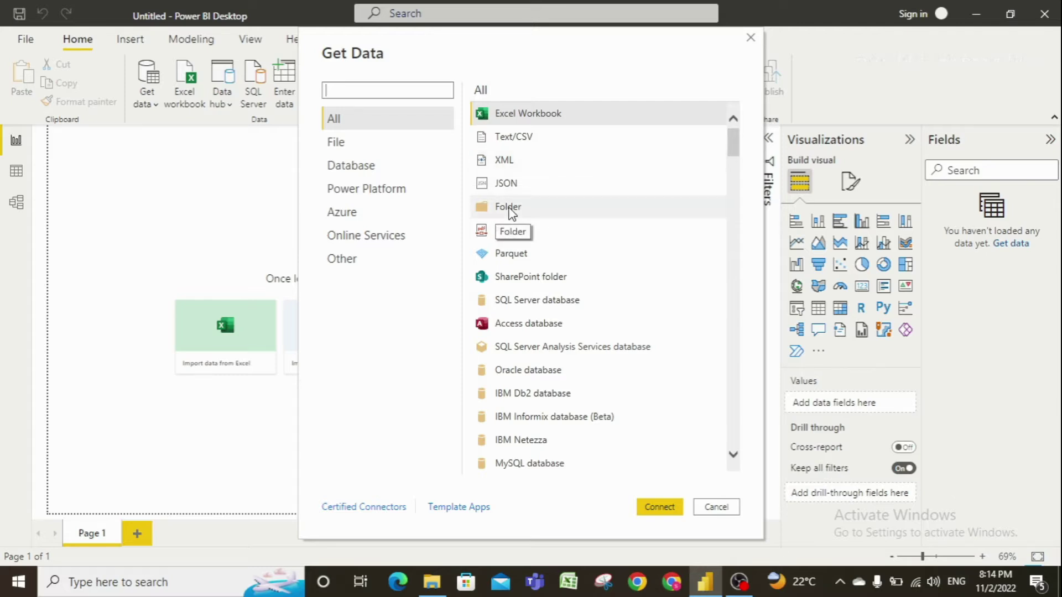
click(509, 210)
double_click(509, 209)
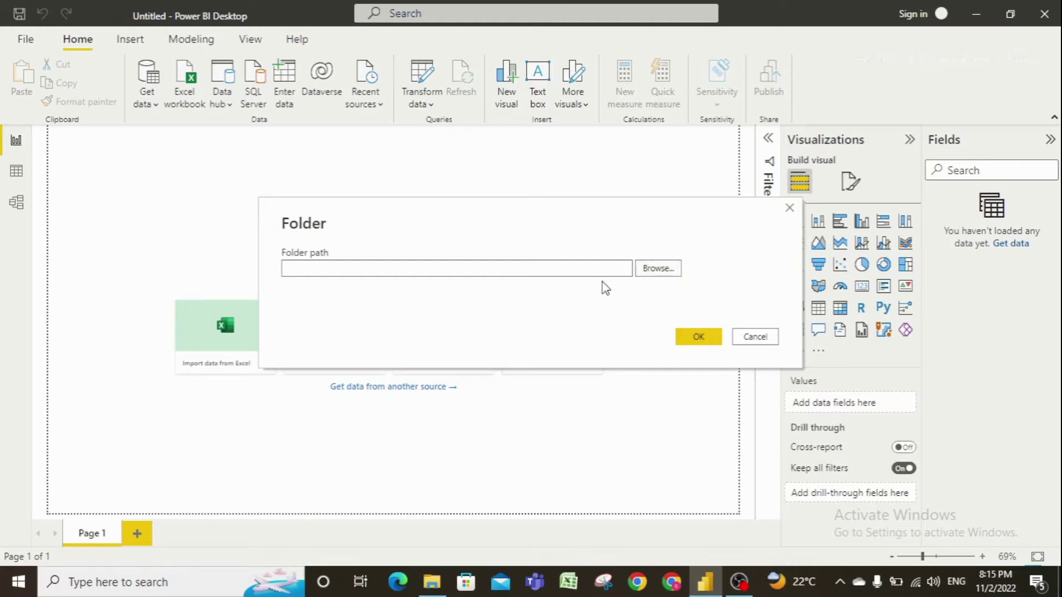
key(ctrl+v)
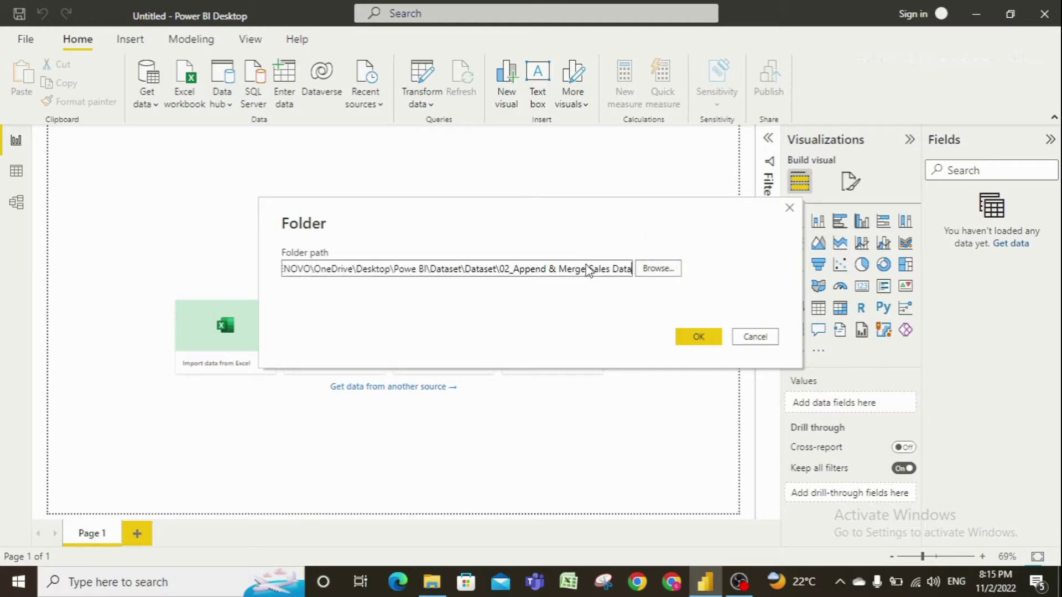
click(698, 334)
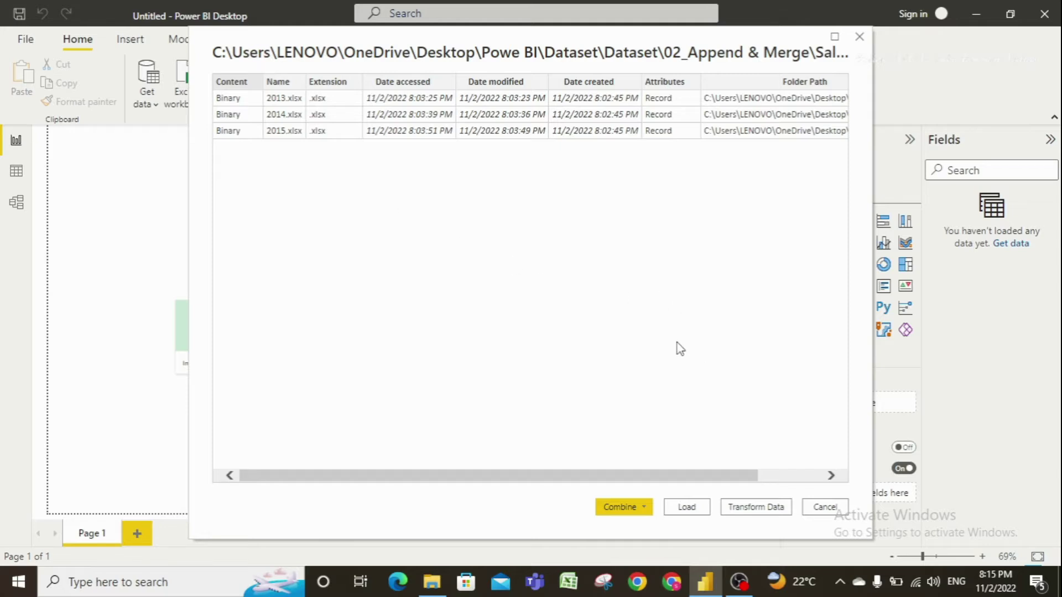
Step: Combine and transform the folder's workbooks, using the first file as the sample and extracting the Sales Data sheet
click(645, 507)
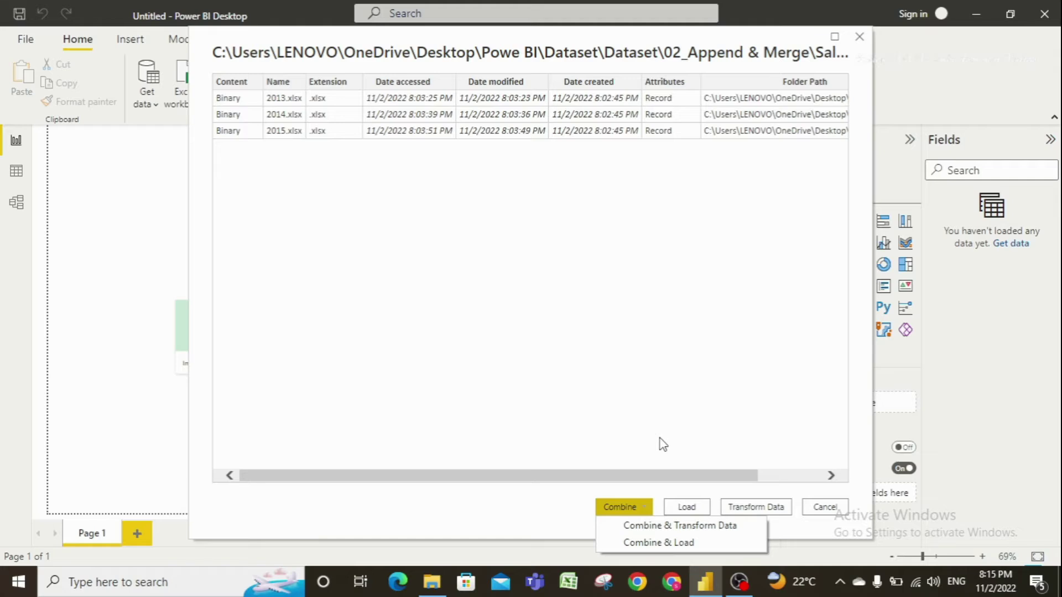
click(680, 526)
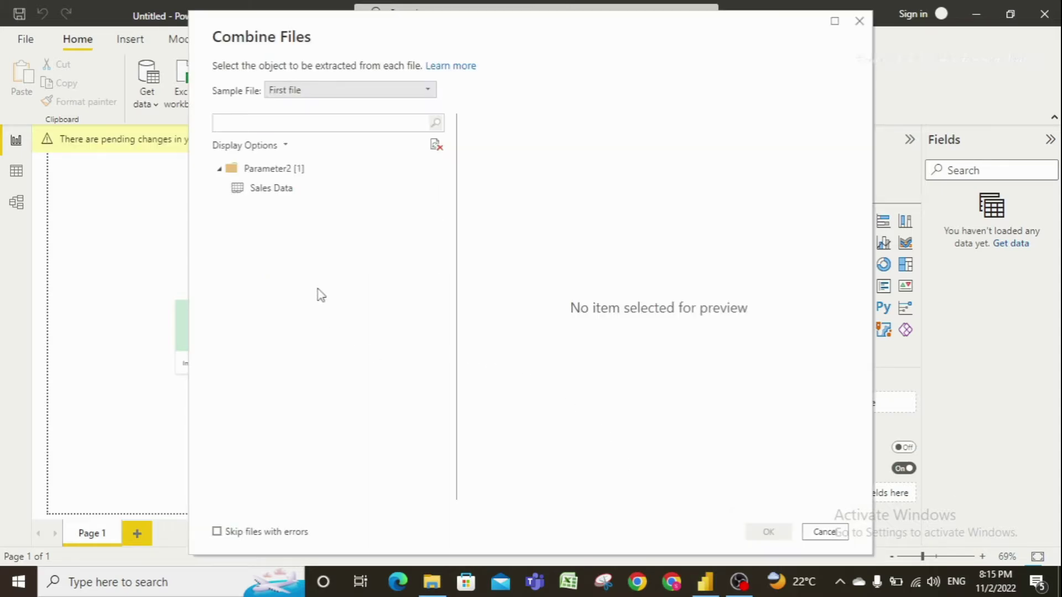
click(333, 91)
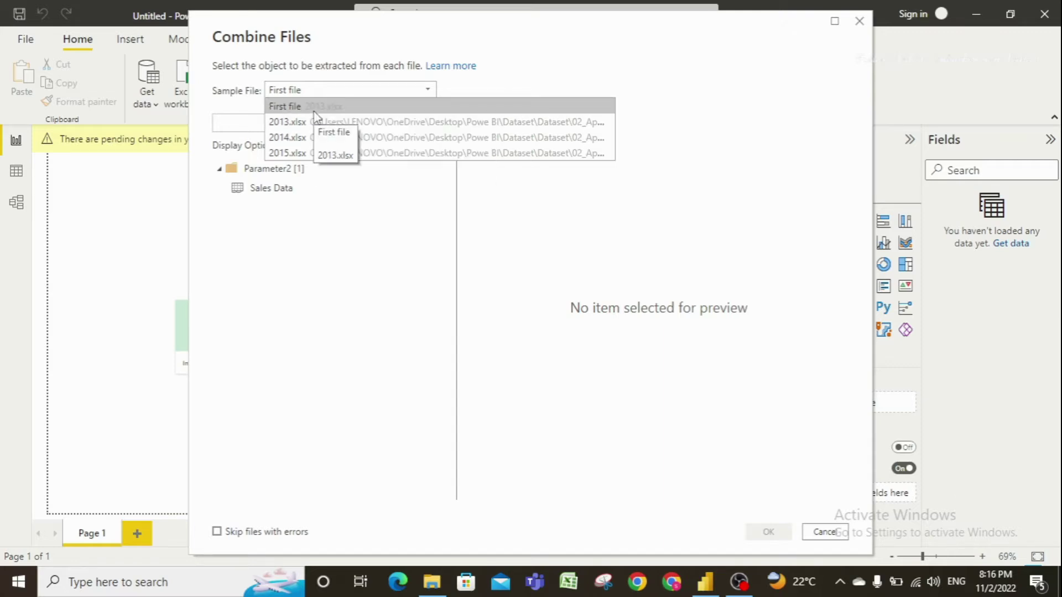
click(315, 108)
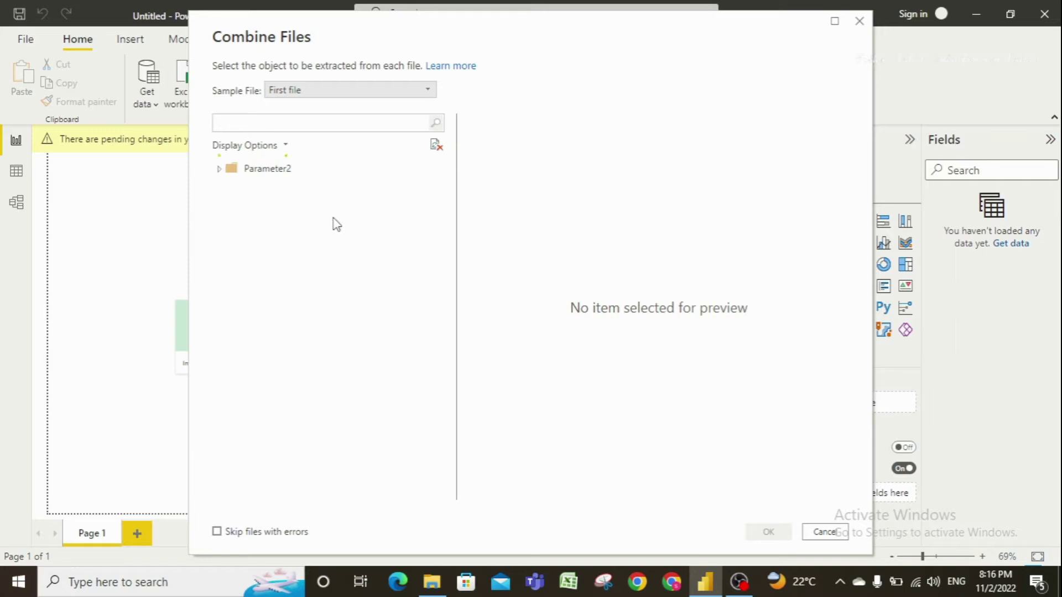
click(288, 201)
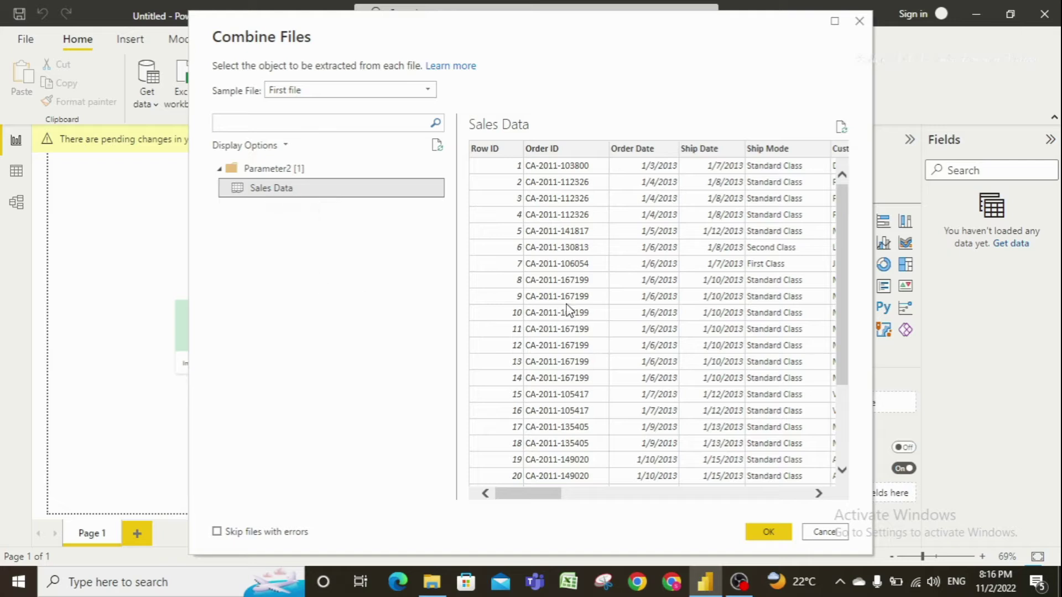
scroll(565, 260, down, 5)
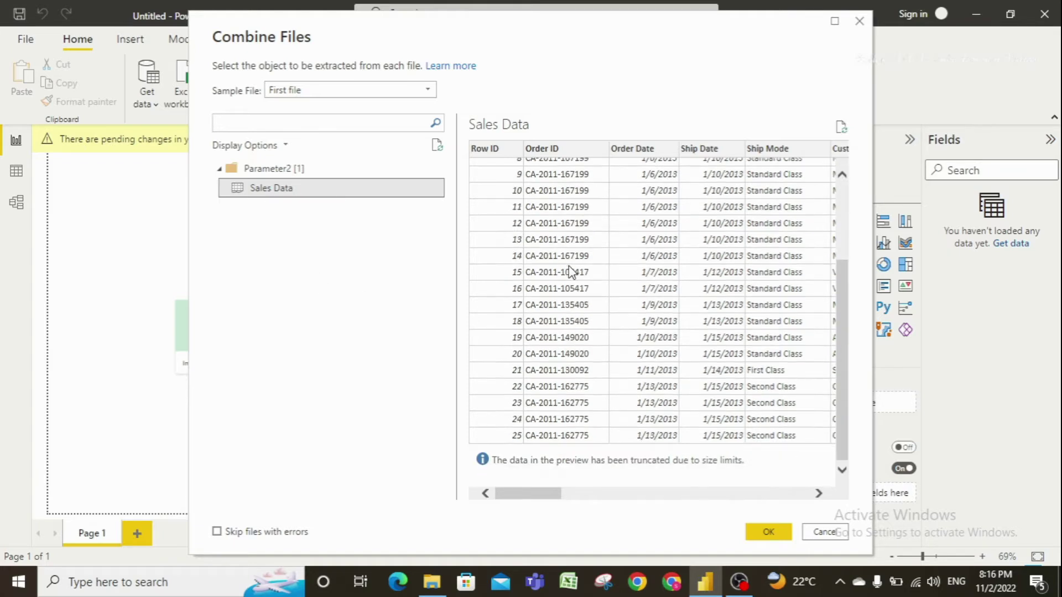
scroll(608, 310, up, 5)
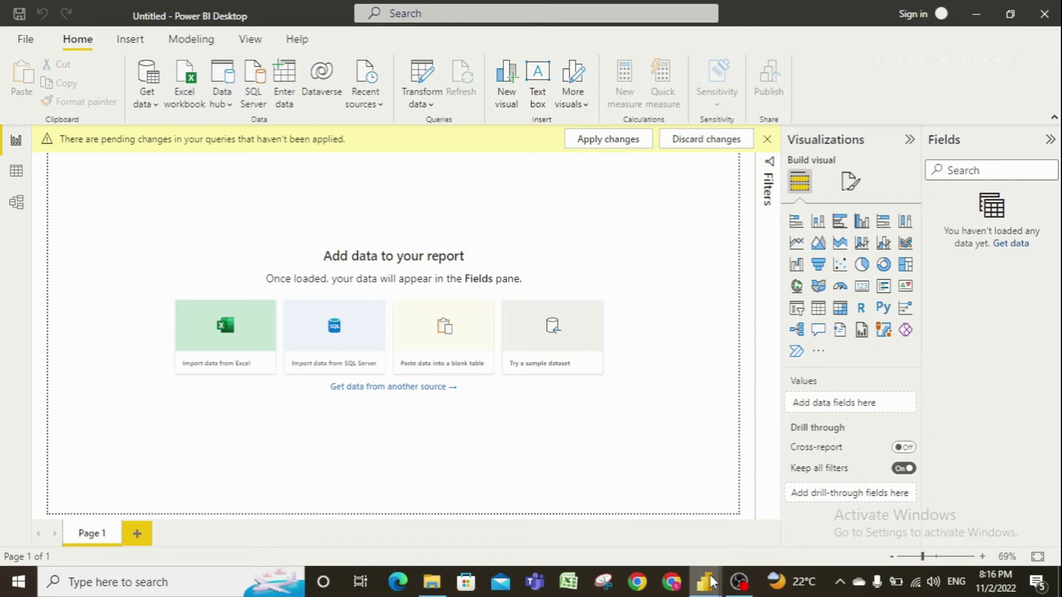
mouse_move(711, 581)
click(748, 526)
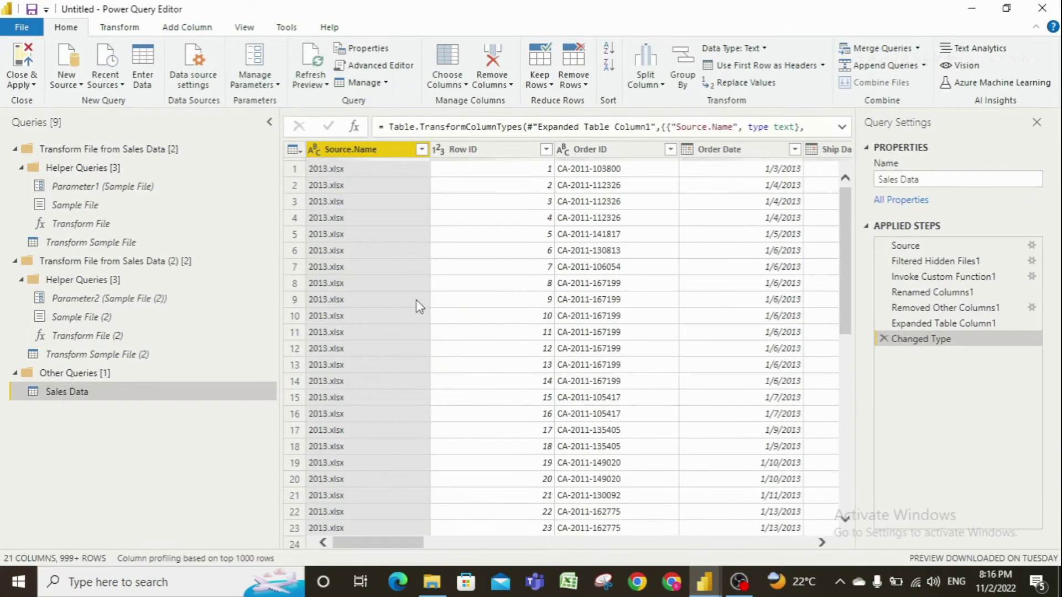
Step: Examine the rows of the combined Sales Data query and its columns from Source.Name through TotalSales
scroll(435, 237, down, 8)
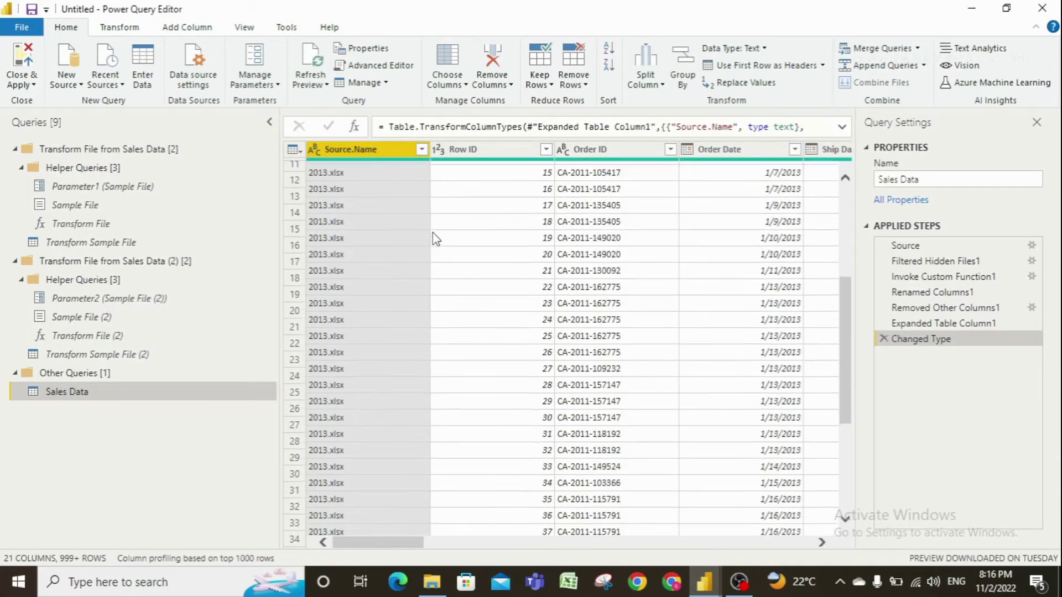
scroll(432, 252, down, 13)
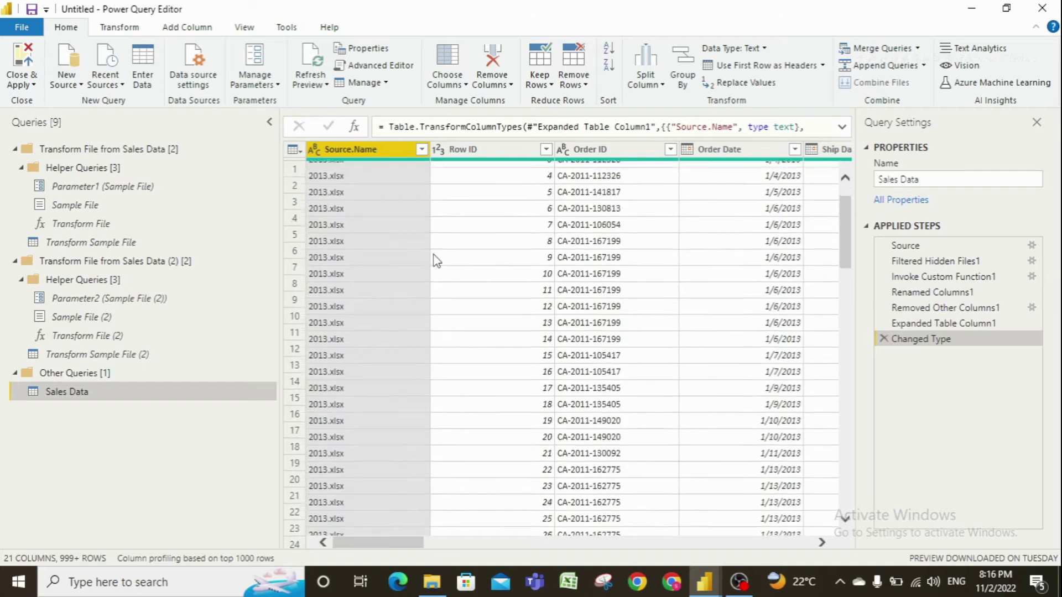
scroll(473, 297, down, 20)
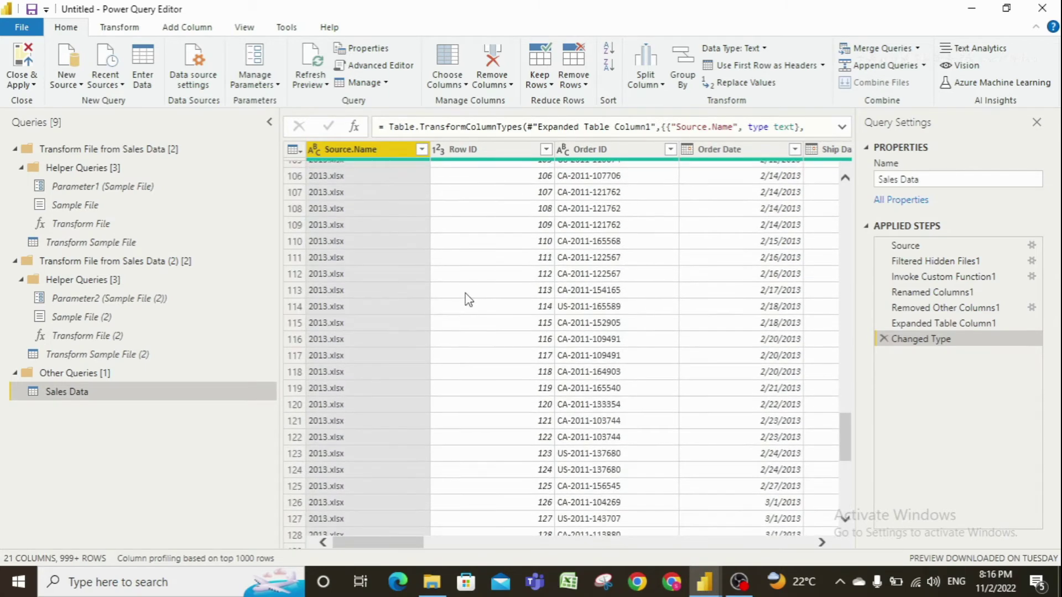
scroll(463, 290, up, 10)
scroll(463, 290, up, 18)
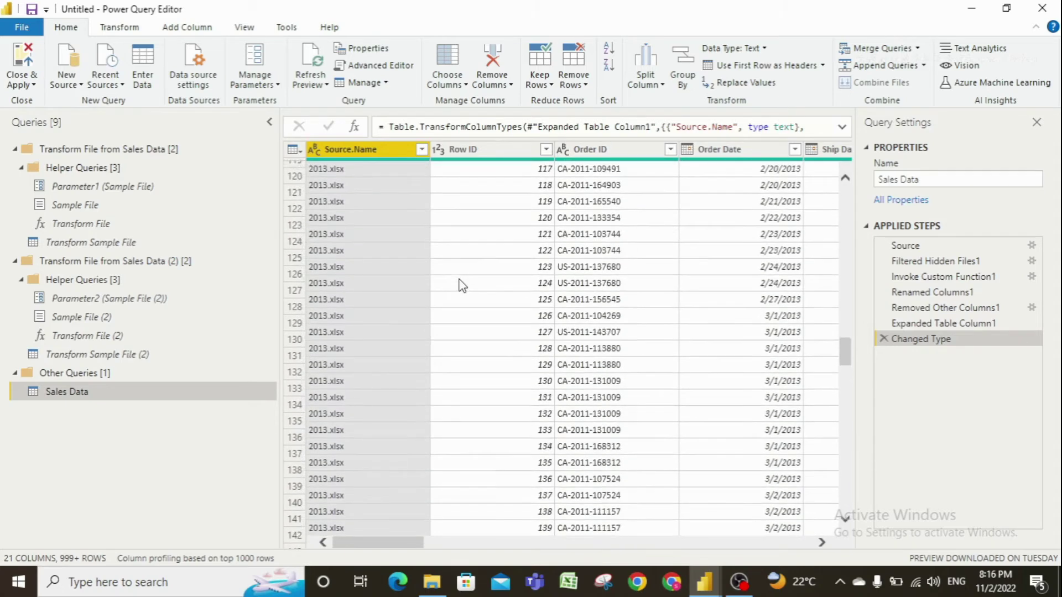
drag(394, 547, 404, 548)
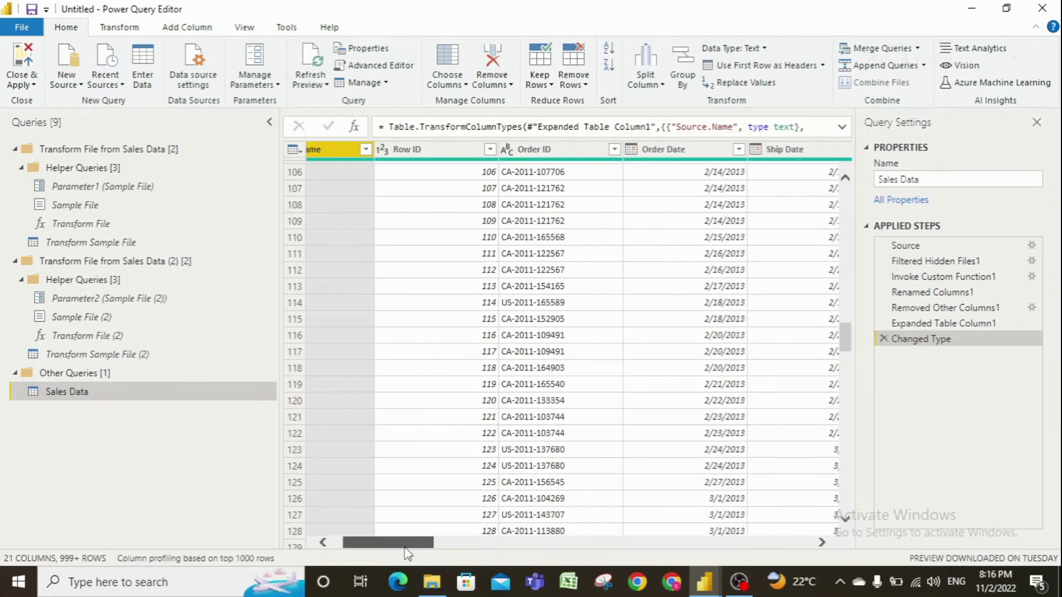
drag(280, 221, 177, 202)
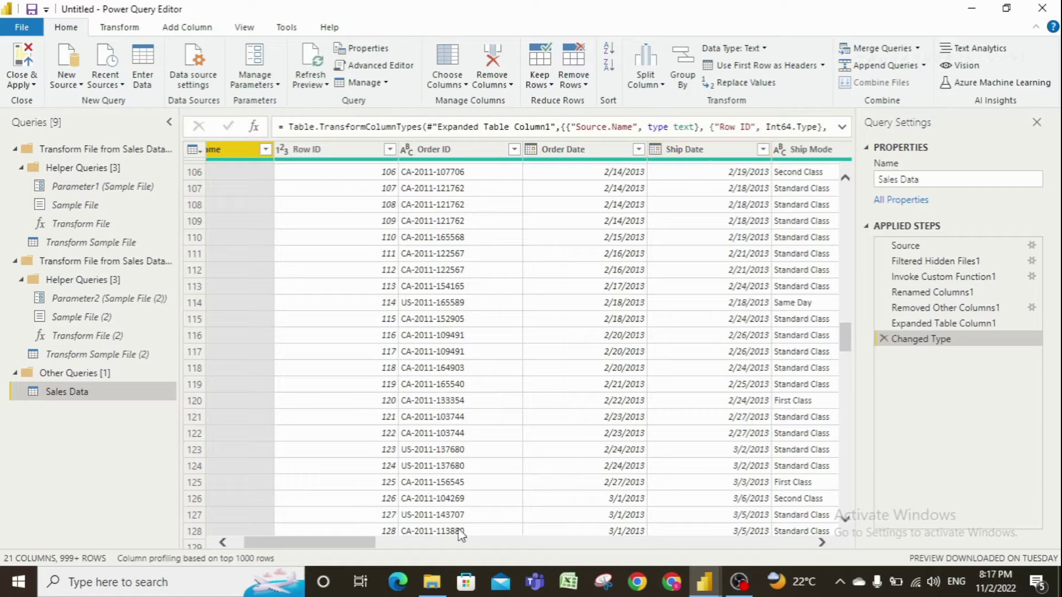
drag(361, 549, 376, 551)
drag(403, 551, 818, 553)
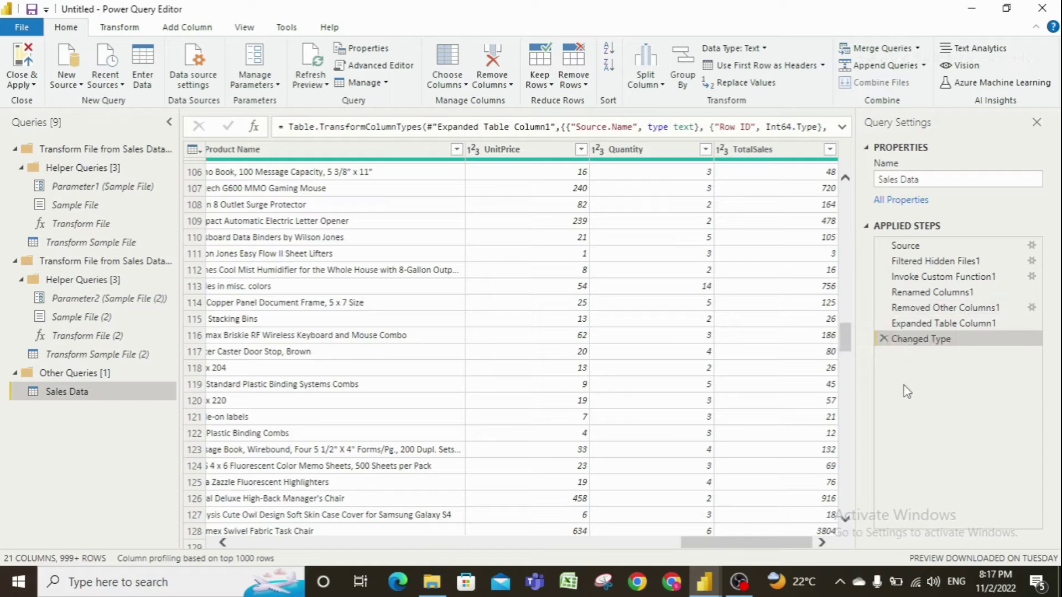
drag(701, 544, 161, 399)
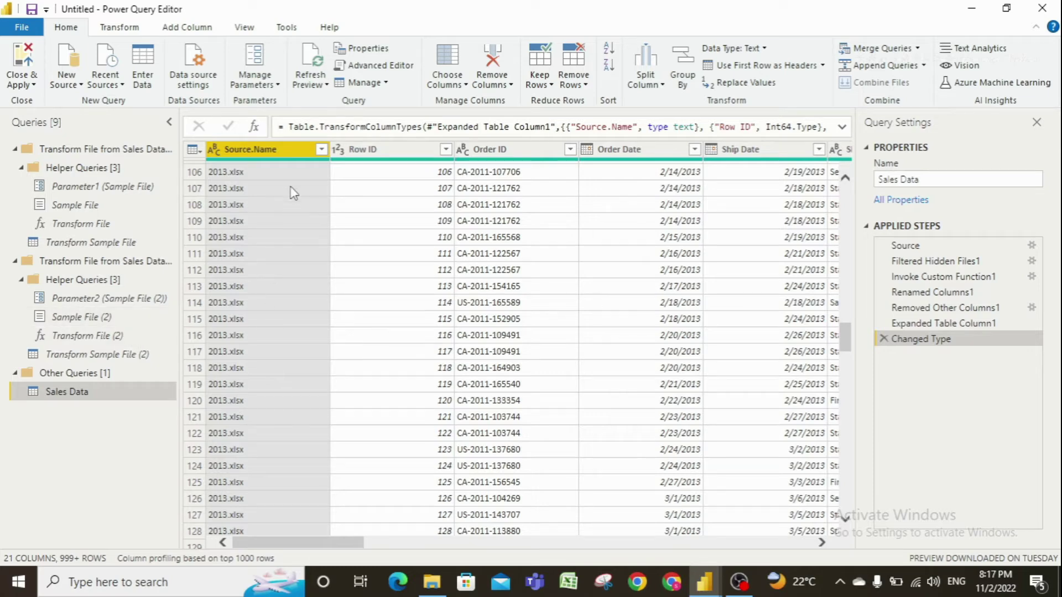
Step: Load the complete list of file names in the Source.Name filter and apply the filter with all files selected
click(320, 150)
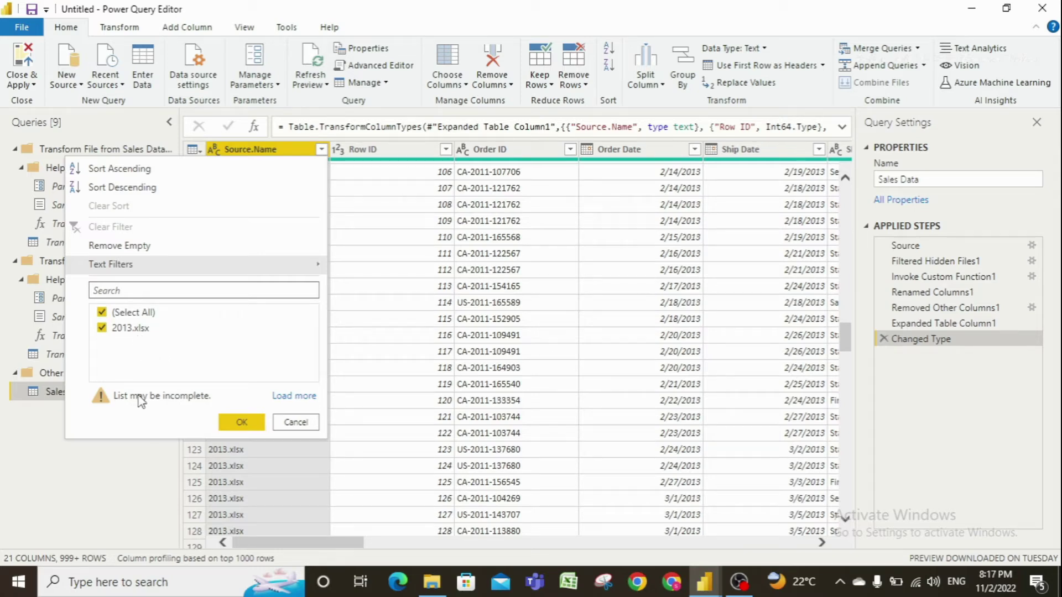
click(285, 396)
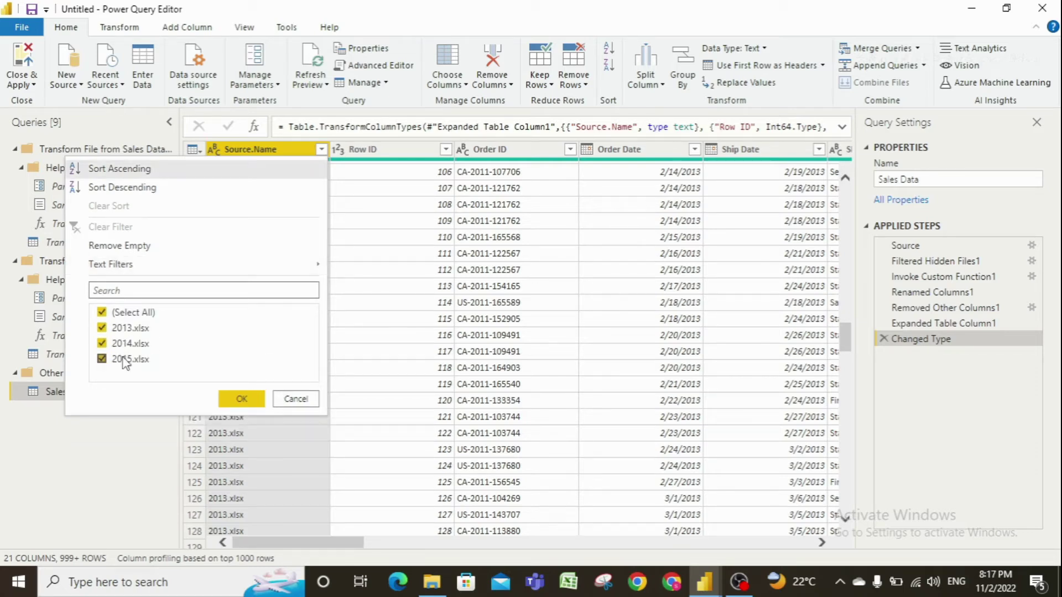
click(242, 399)
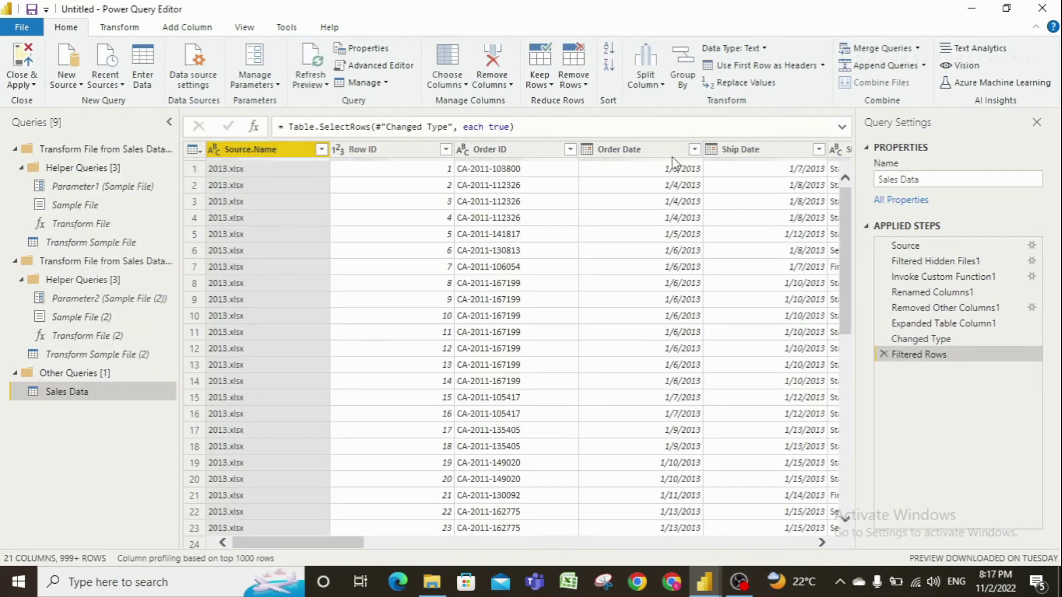
Step: Search the Order Date filter values for 2014, load the full value list and search it again
click(694, 149)
click(589, 288)
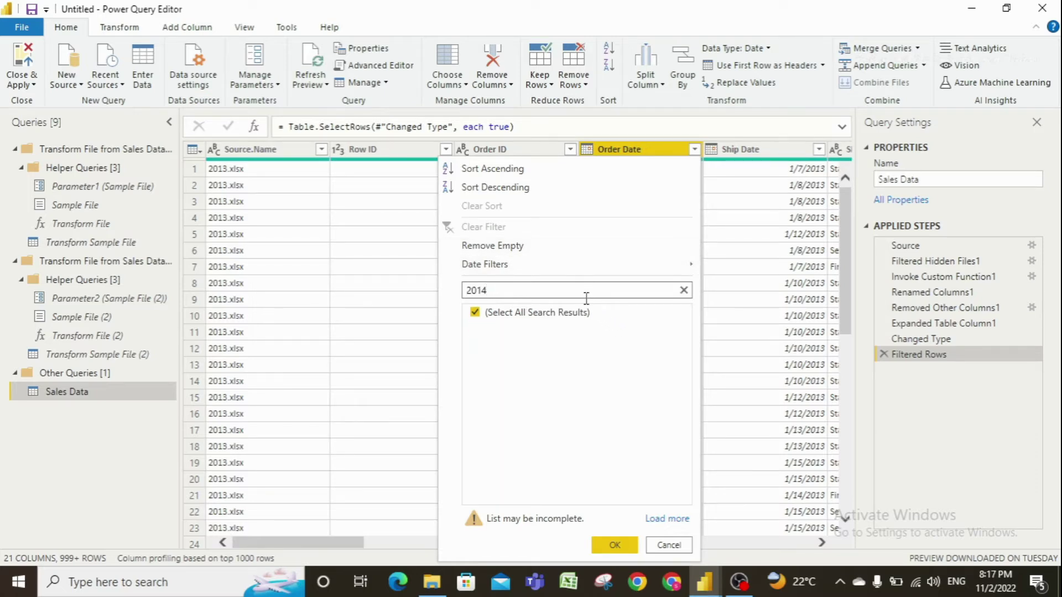
drag(510, 293, 470, 297)
key(BackSpace)
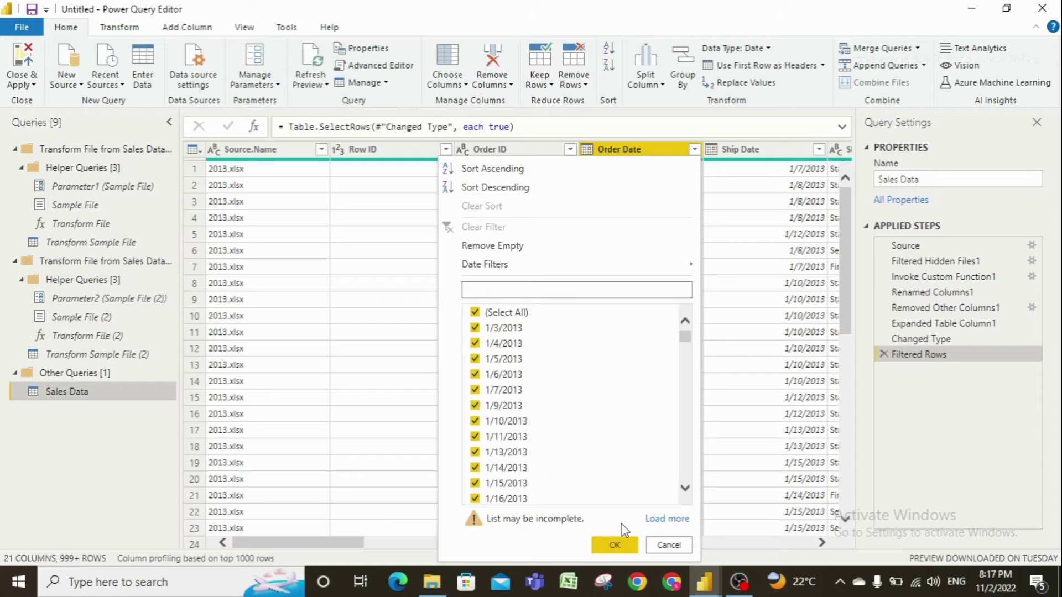
click(655, 522)
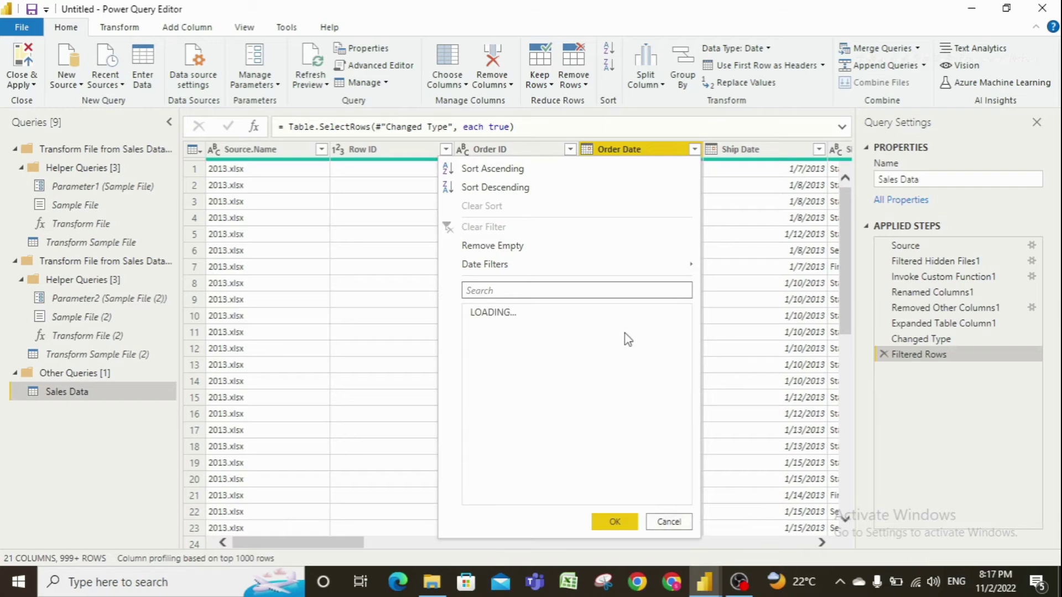
click(542, 292)
text(2014)
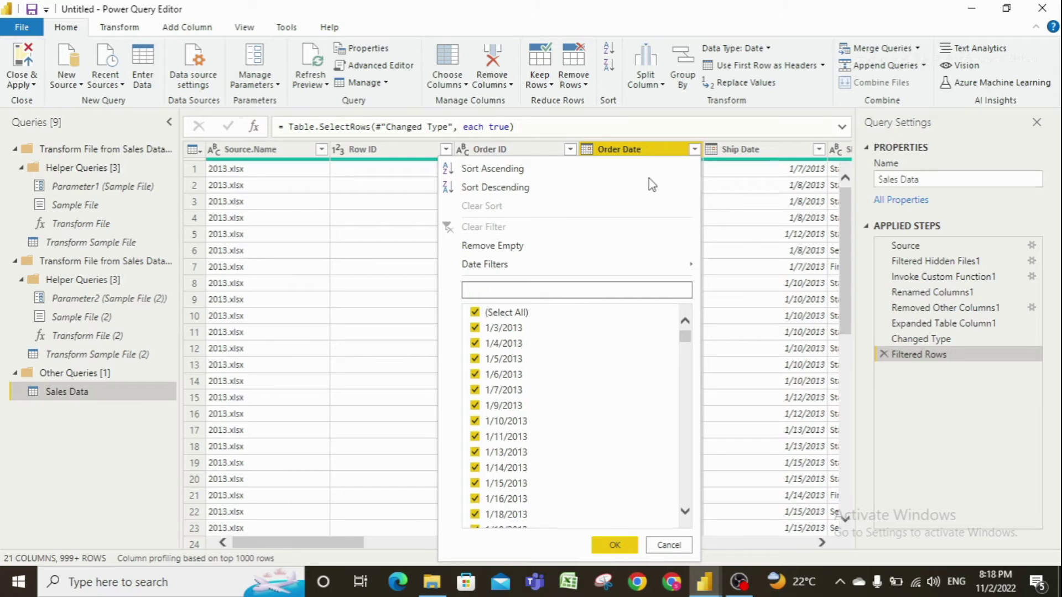
click(622, 547)
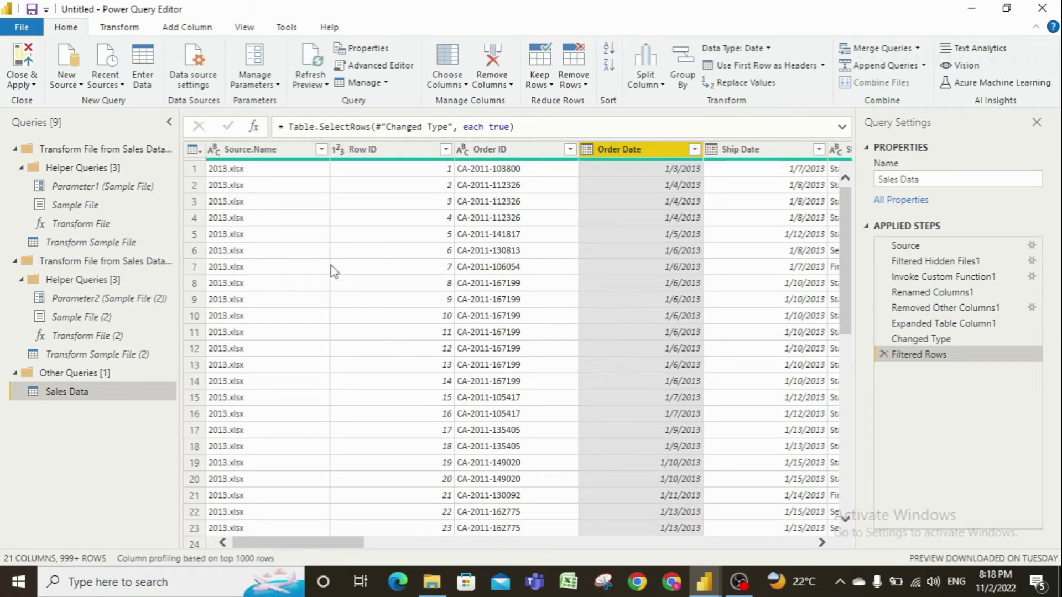
Step: Review the row removal options and the filter lists of the Order ID and Row ID columns without applying any
click(575, 82)
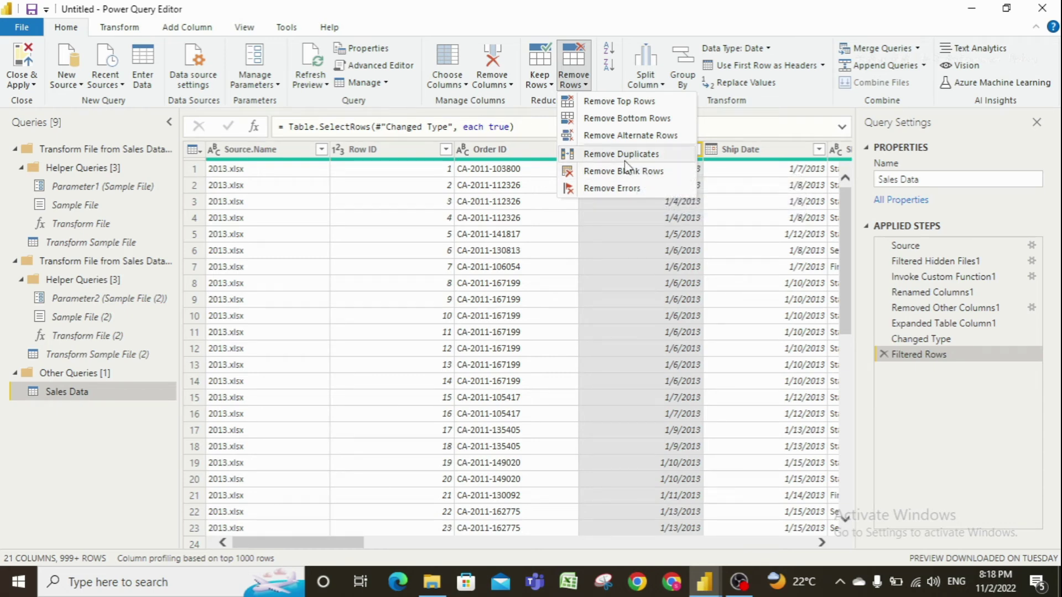
click(494, 207)
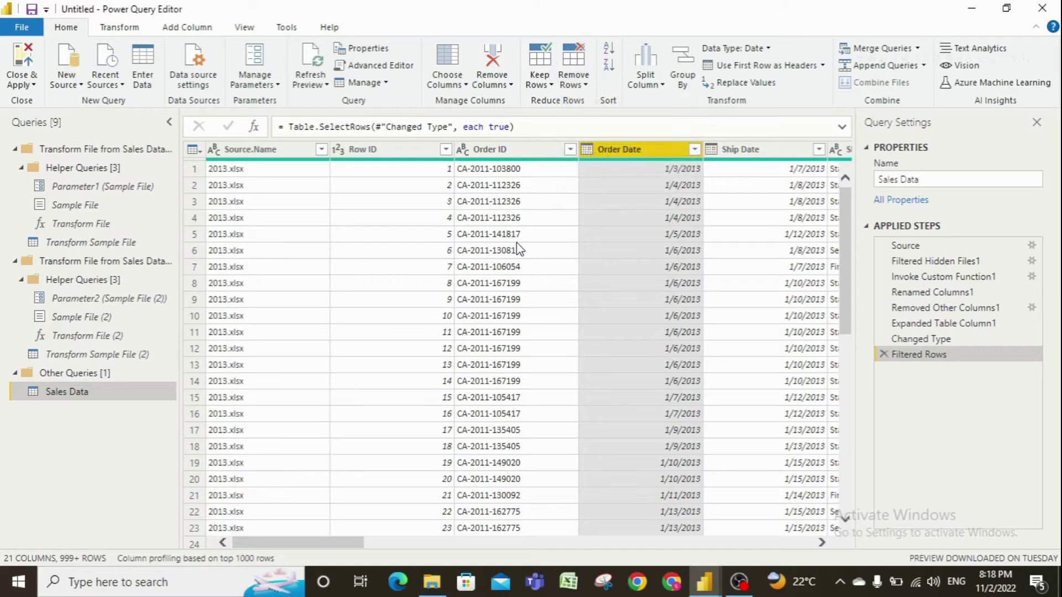
click(566, 151)
click(569, 151)
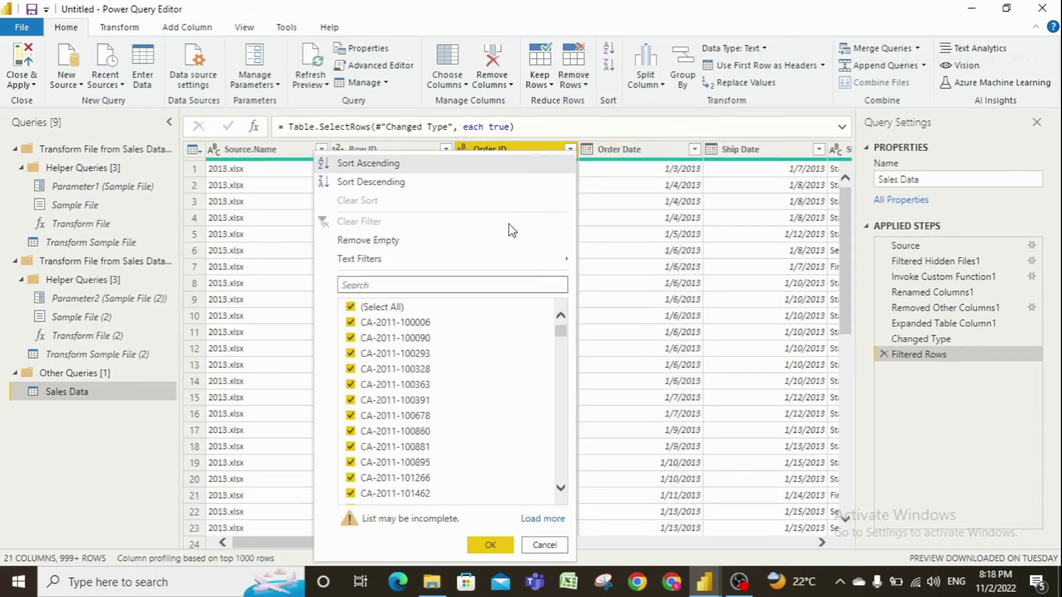
click(600, 249)
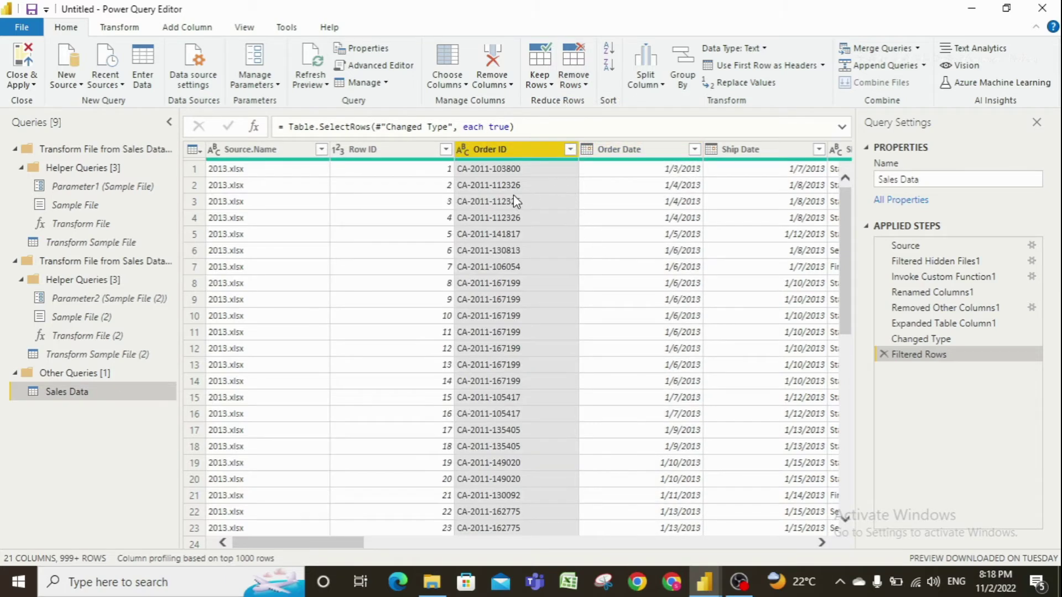
click(445, 150)
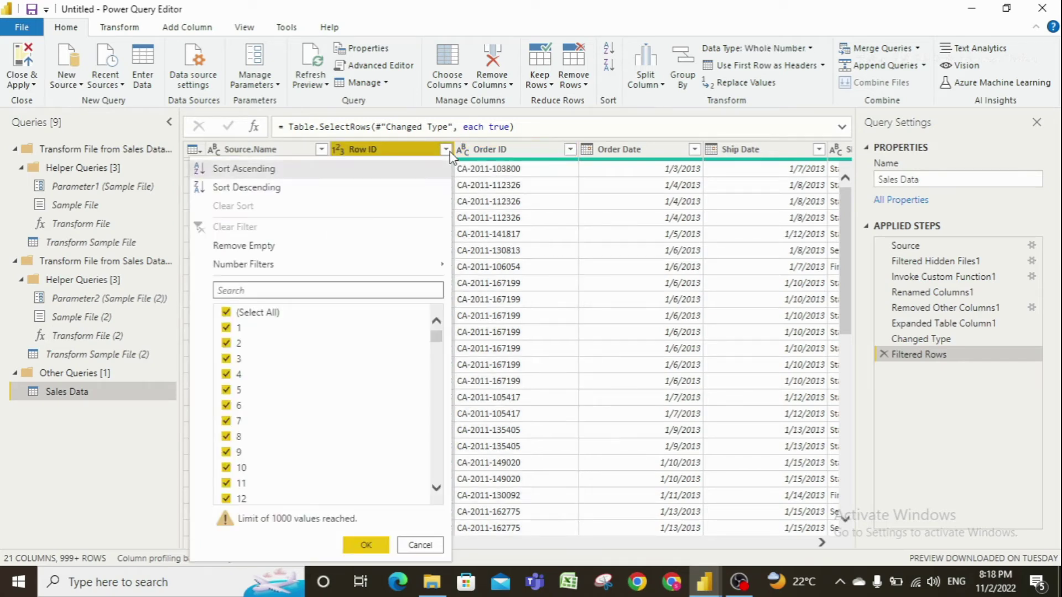
click(494, 220)
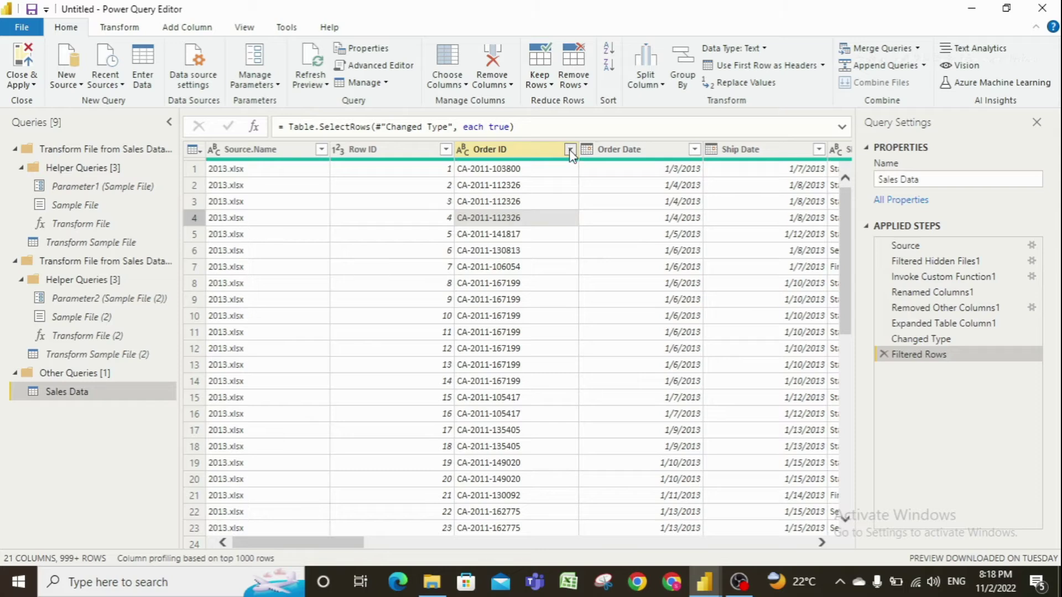
click(569, 149)
mouse_move(442, 271)
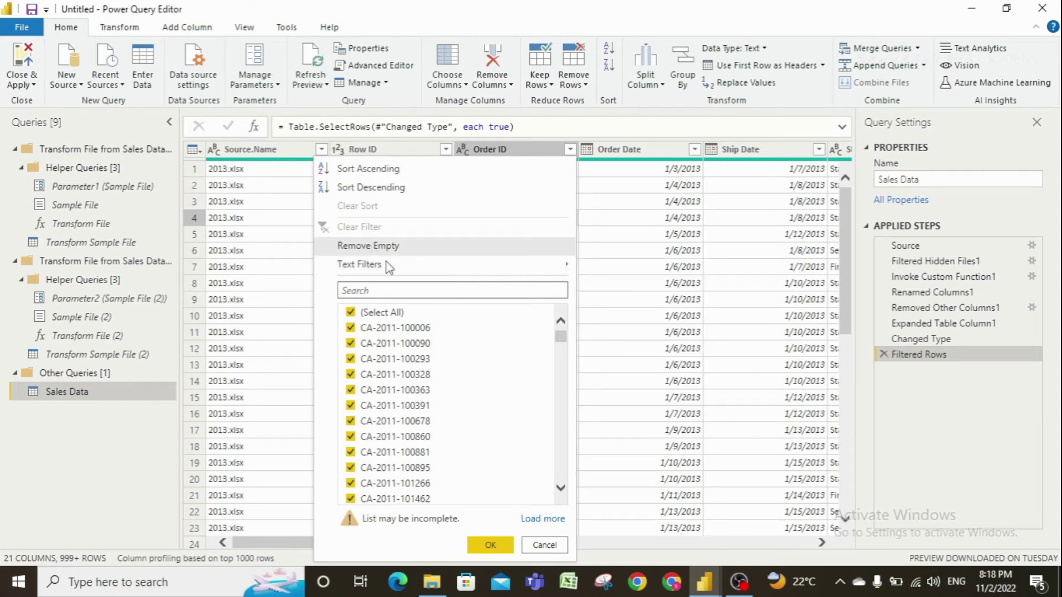
click(536, 547)
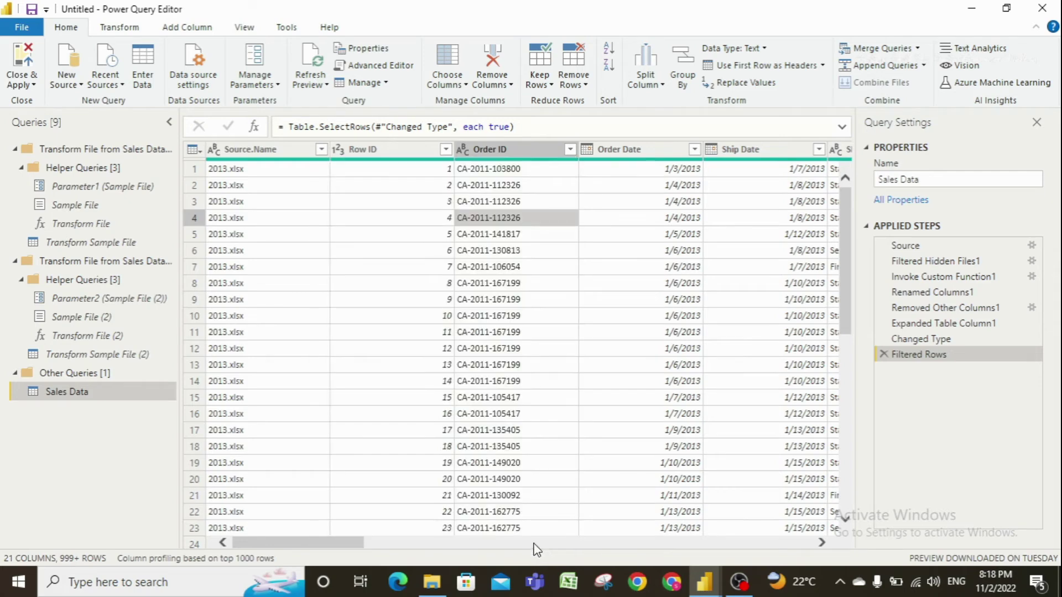
Step: Close the query editor and apply the changes to load the combined Sales Data table into the model
click(27, 67)
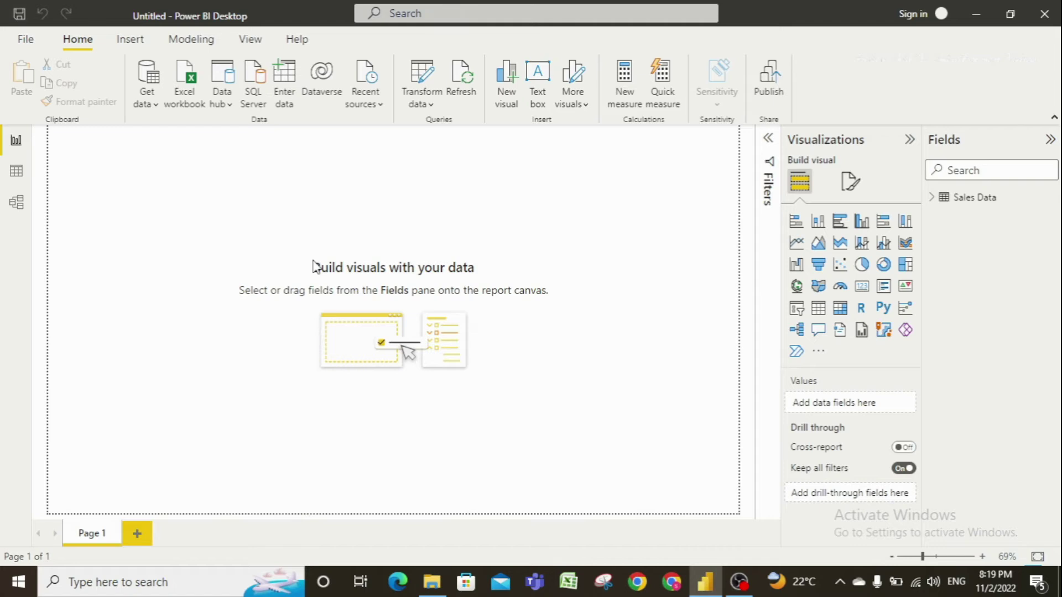
Step: Switch to the Sales Data folder in File Explorer and open the 2015 workbook
click(432, 582)
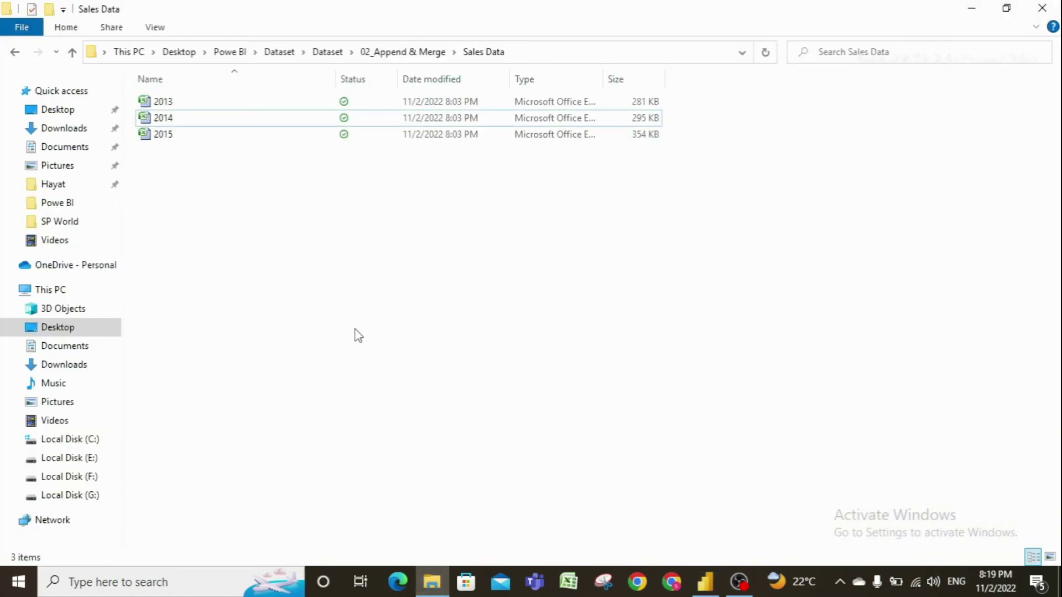
click(174, 135)
double_click(173, 135)
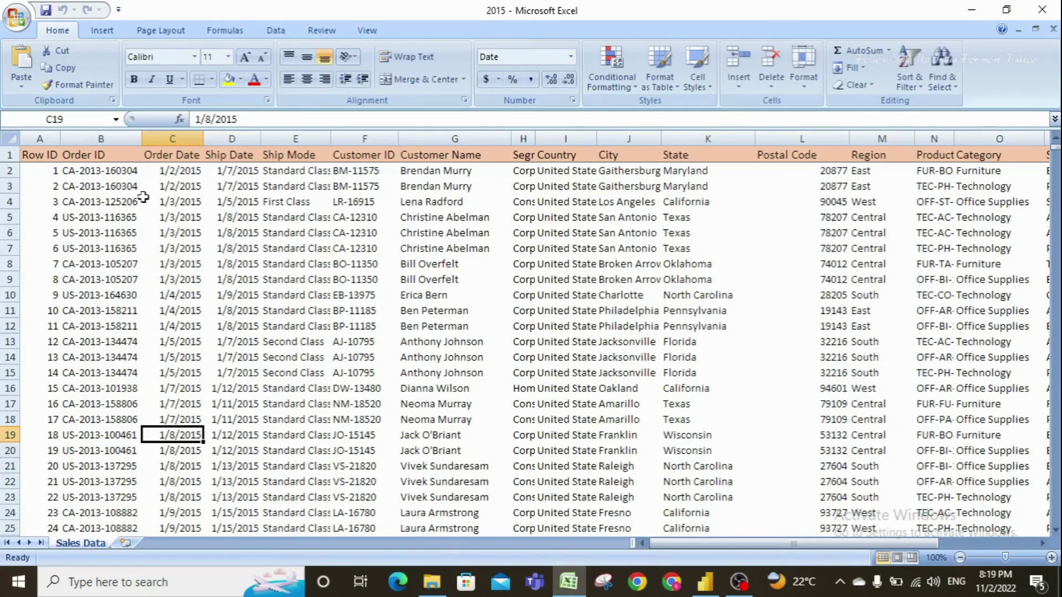
Step: Save a copy of the workbook as 2016 in the Sales Data folder, close it and refresh the folder listing
click(17, 17)
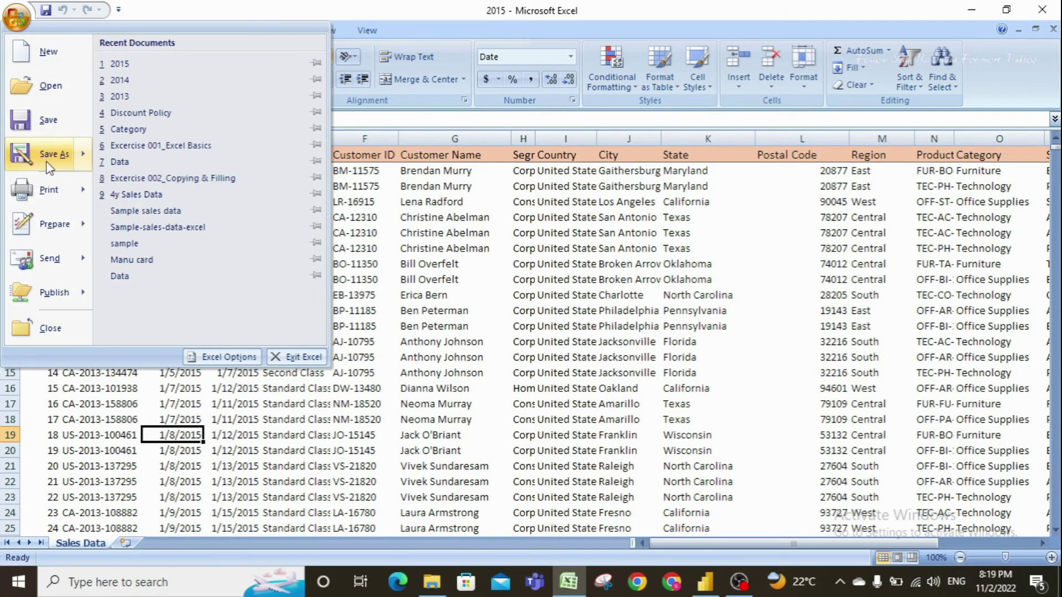
key(Escape)
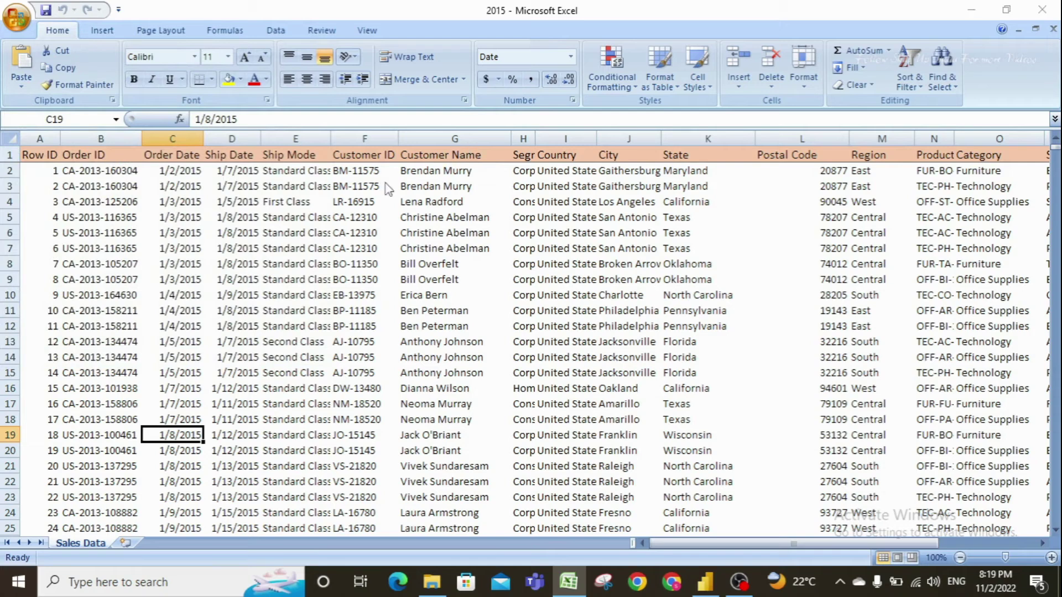
key(F12)
click(175, 266)
key(BackSpace)
text(6)
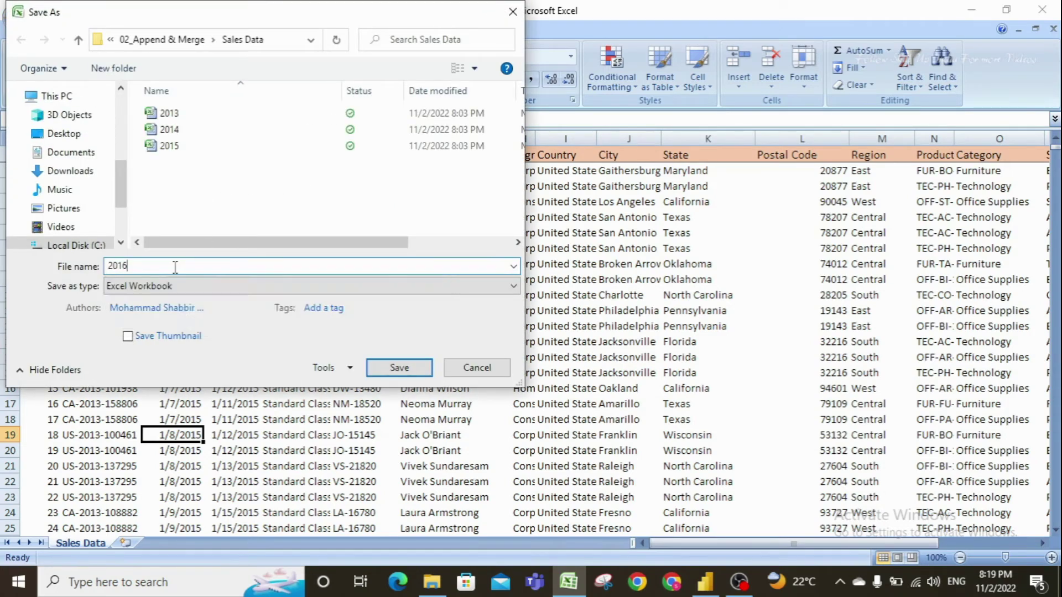
click(391, 367)
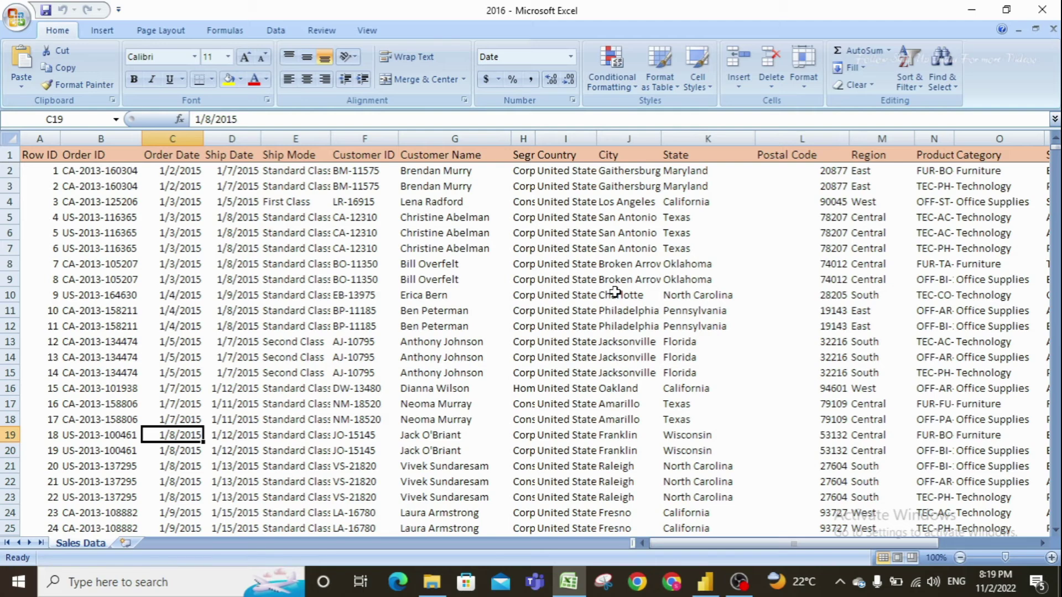
click(1042, 9)
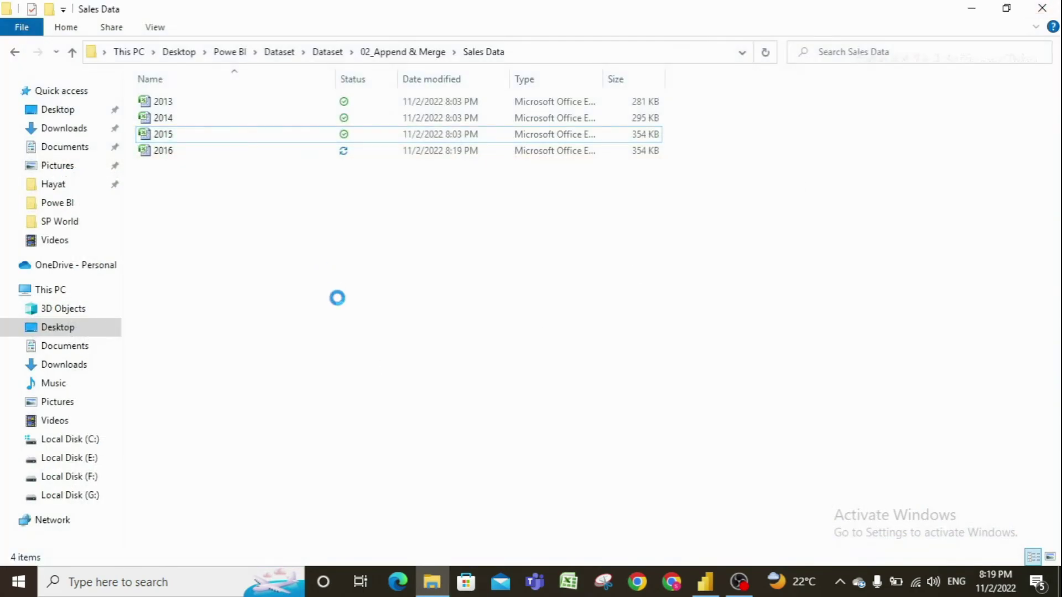
right_click(324, 282)
click(357, 329)
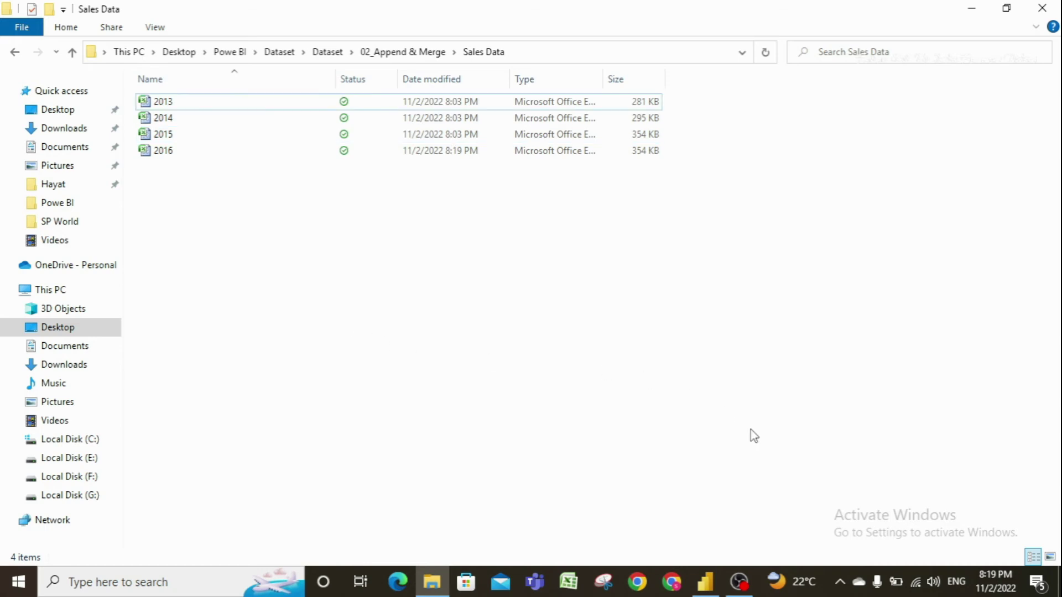
Step: Switch to Power BI Desktop and check which source files the Source.Name column of the loaded Sales Data table lists
click(709, 579)
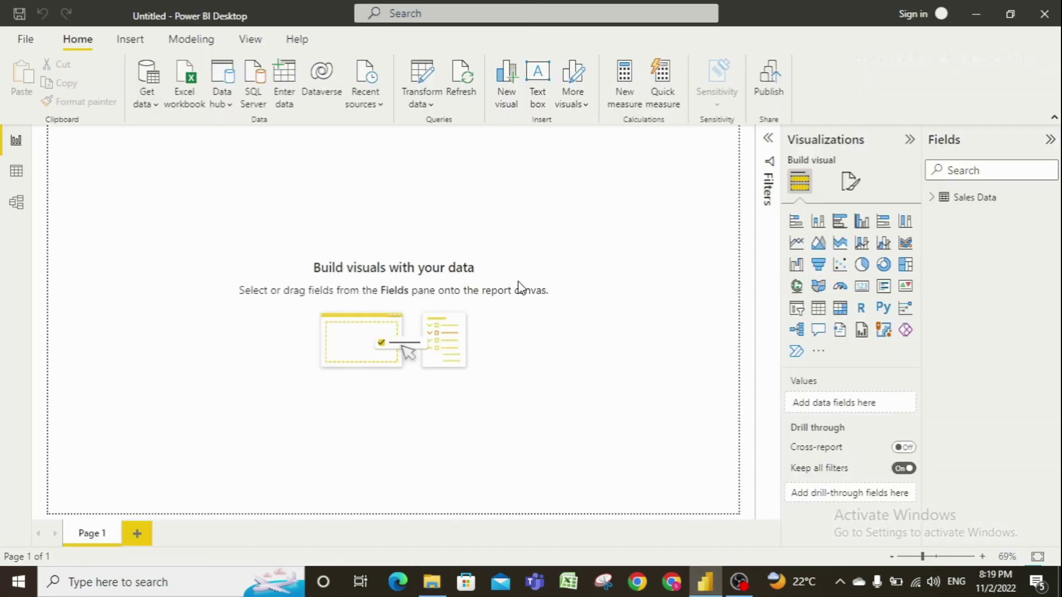
click(16, 171)
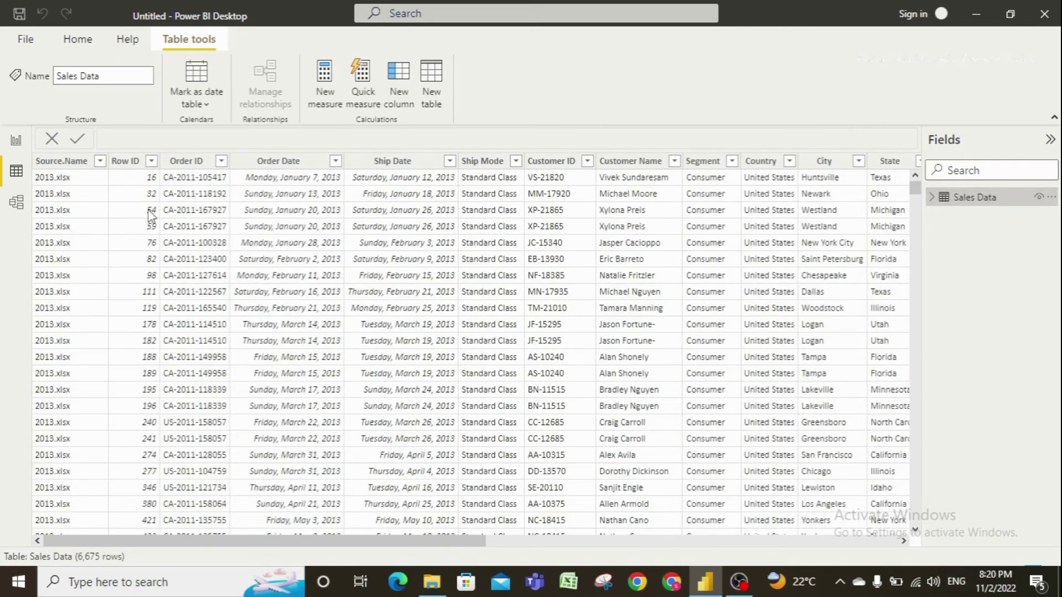
click(94, 163)
click(100, 161)
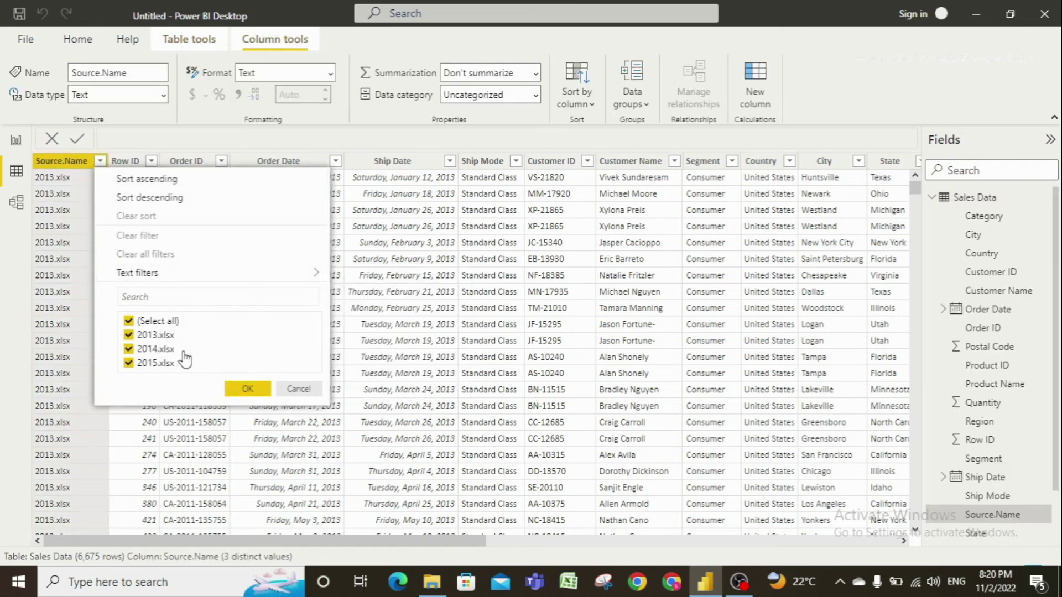
click(293, 391)
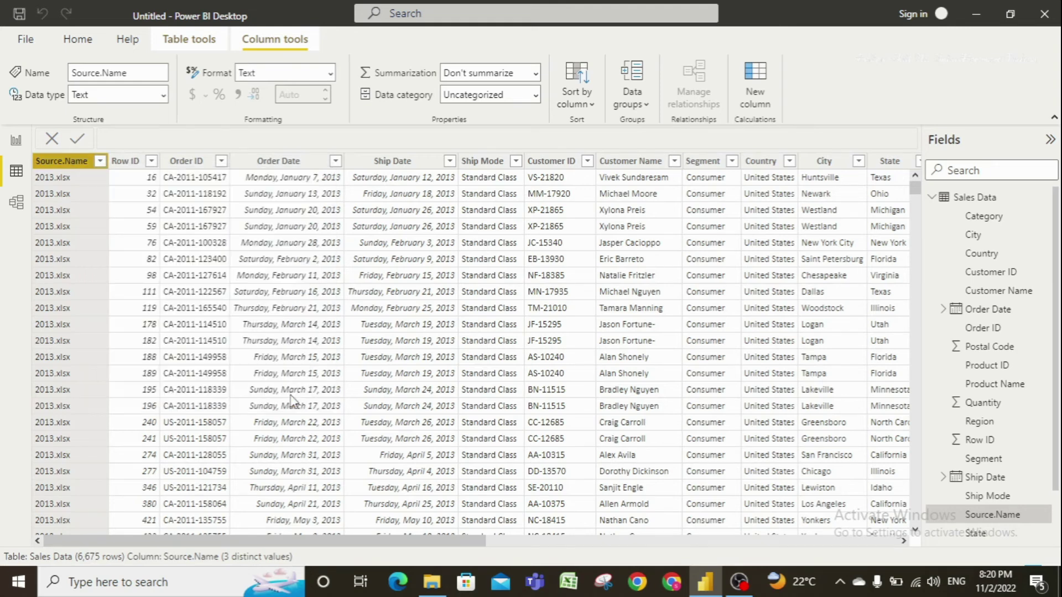
Step: Refresh the report's data and check the Source.Name filter list for the 2016 workbook
click(78, 39)
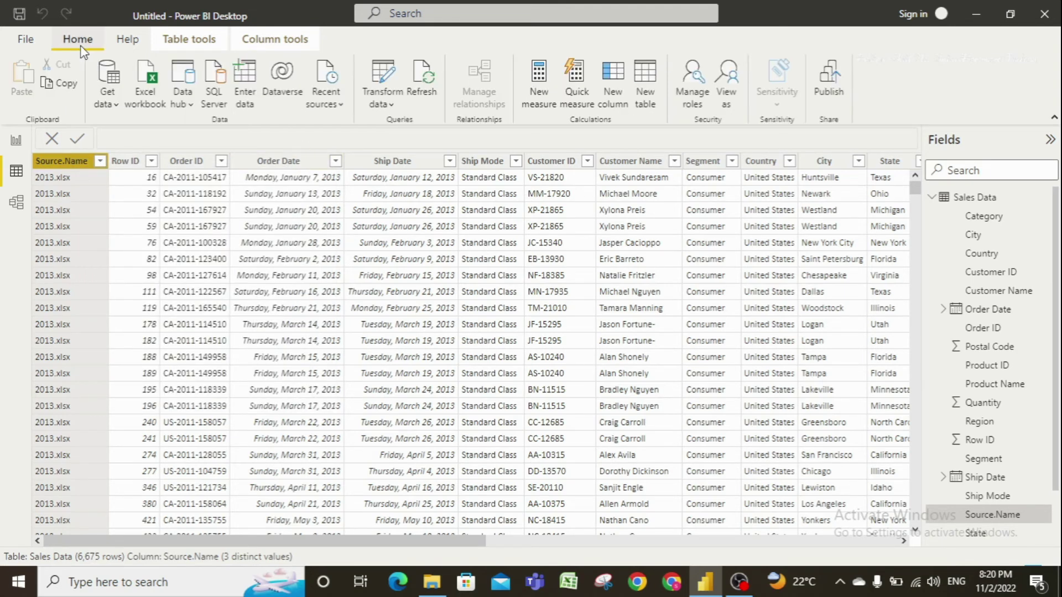
click(423, 83)
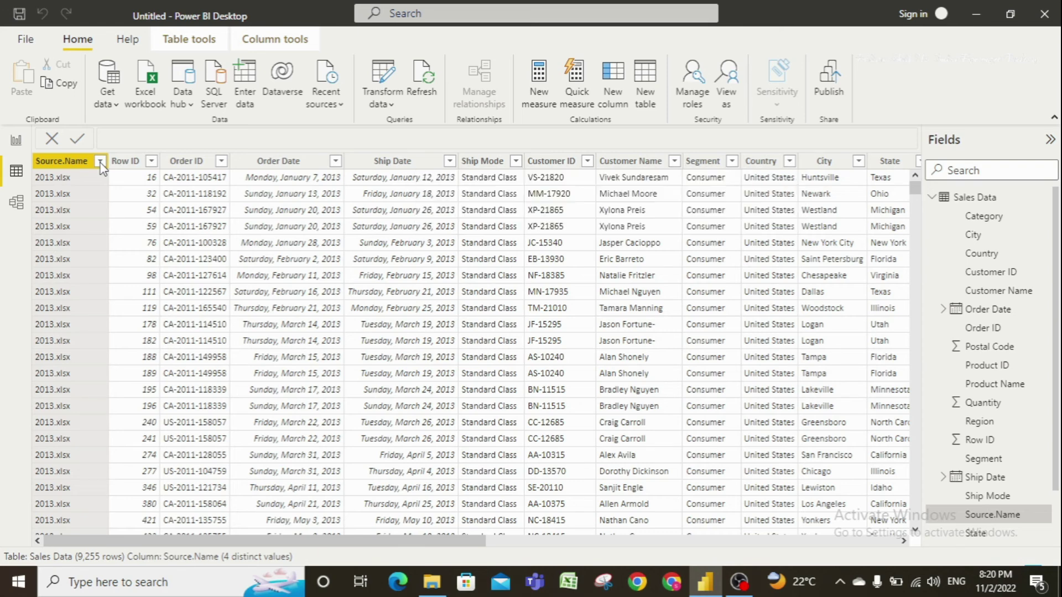
click(100, 161)
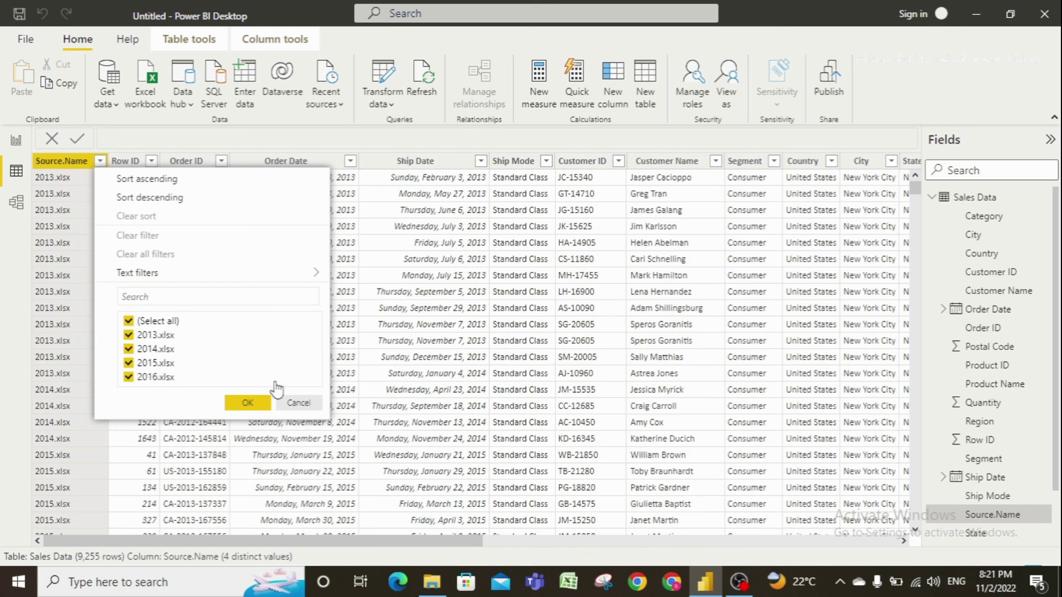
click(288, 405)
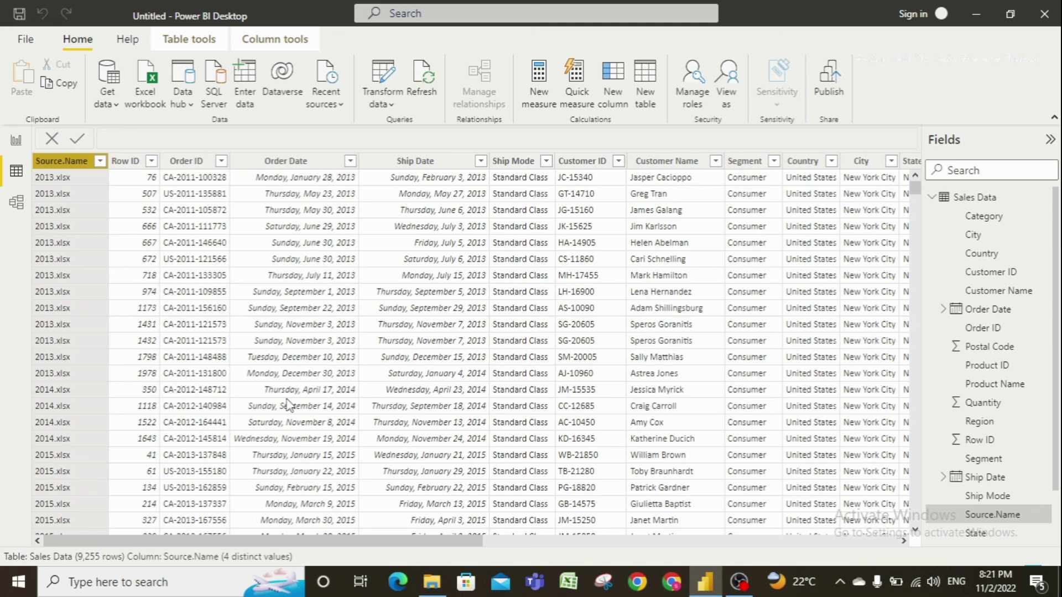